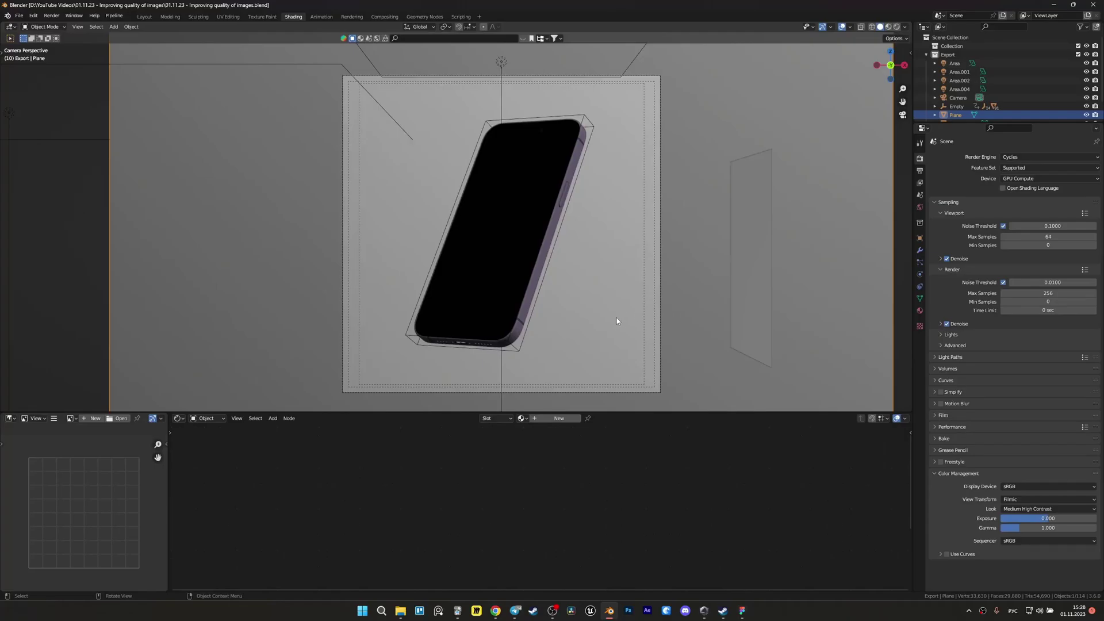
- Switch the viewport to rendered shading and examine the phone's lock screen up close through the camera
scroll(616, 321, up, 2)
click(592, 311)
key(z)
click(601, 245)
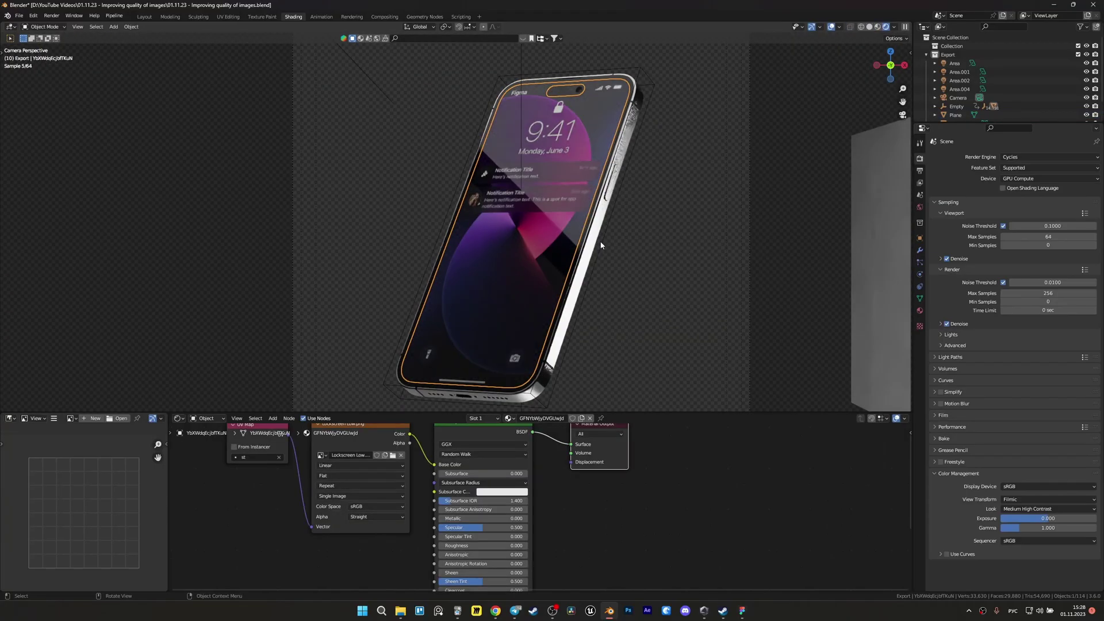
click(637, 250)
middle_drag(637, 250, 577, 281)
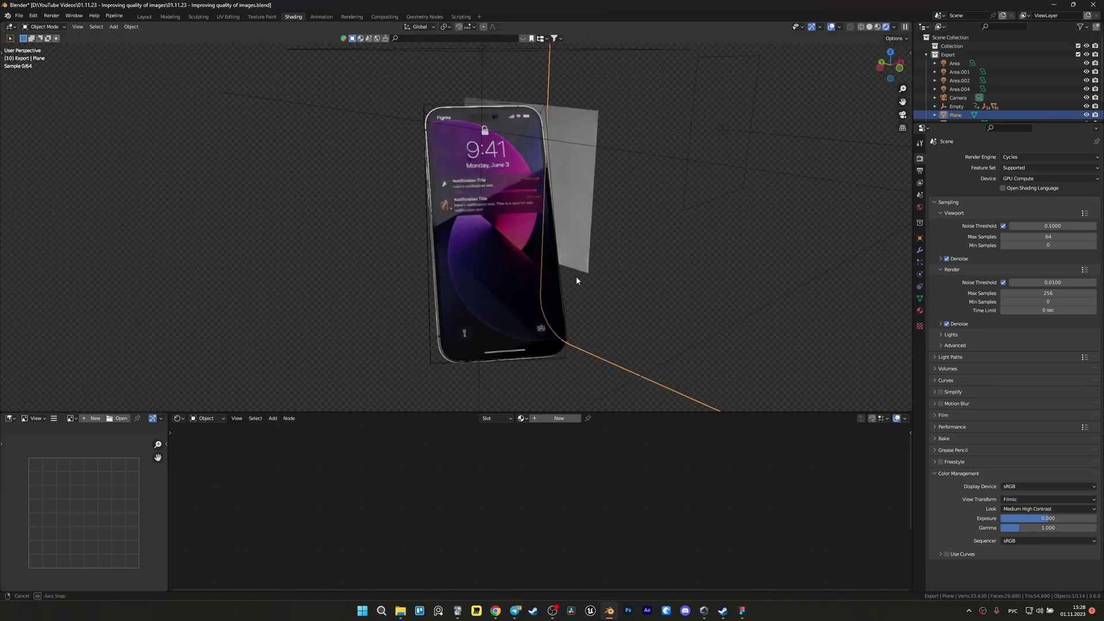
key(KP_0)
scroll(498, 334, up, 6)
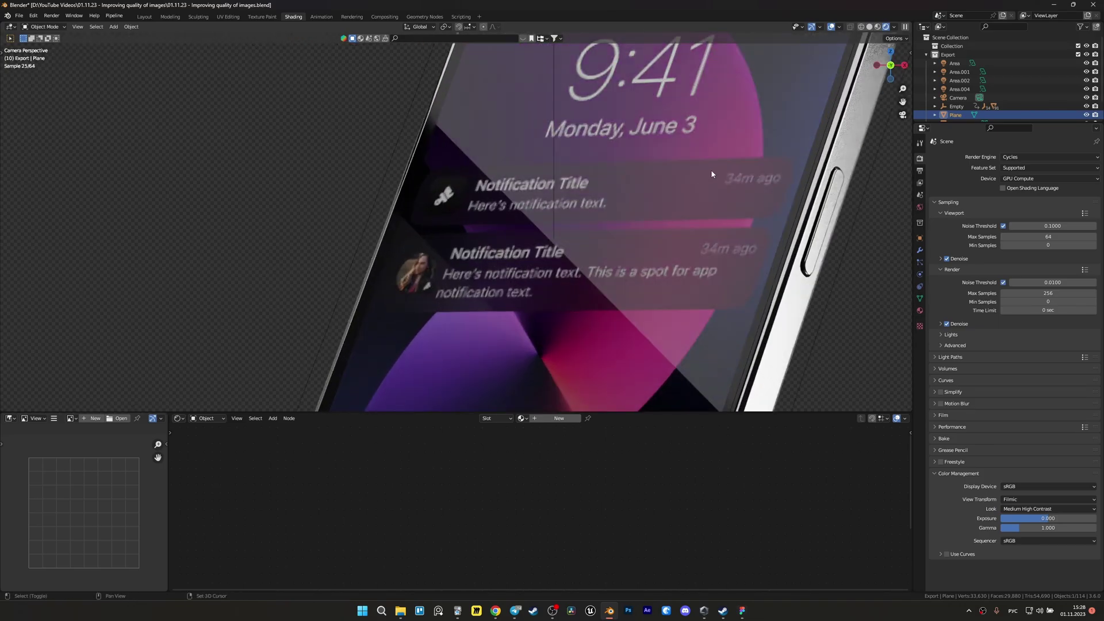
scroll(593, 335, down, 5)
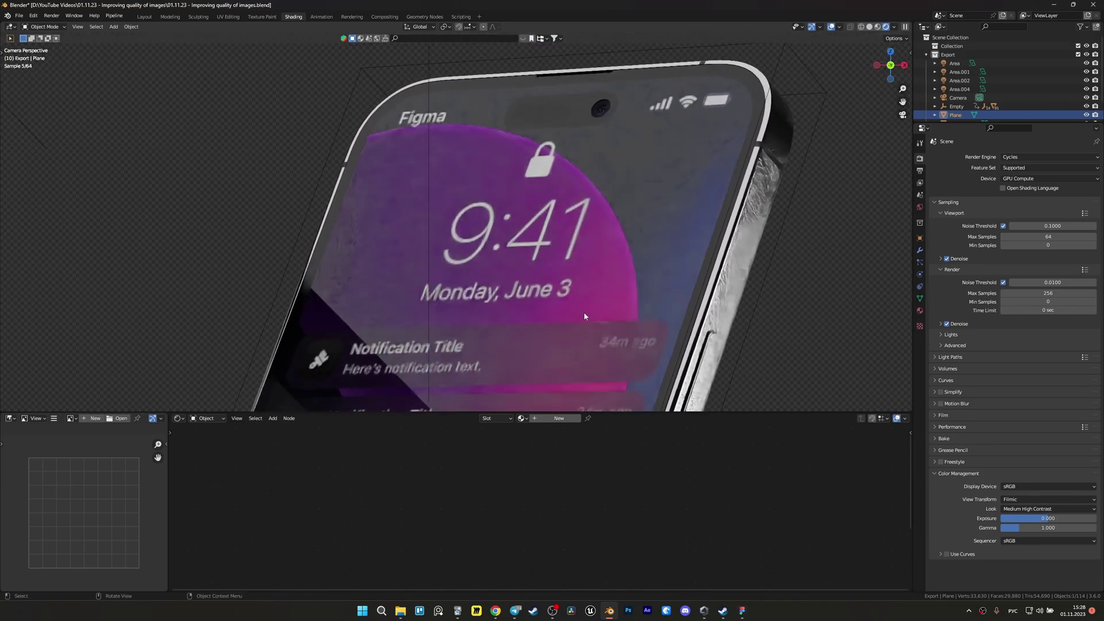
scroll(584, 316, down, 5)
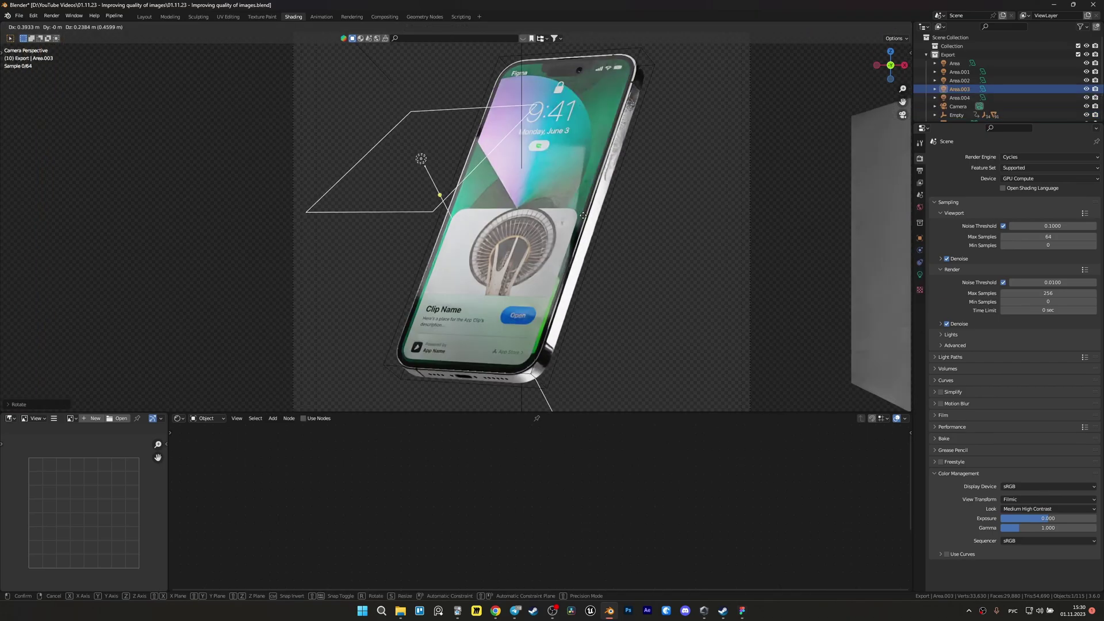
- Reposition the Area.003 light to the upper left of the phone, checking its reflection on the screen
click(583, 215)
scroll(571, 201, up, 7)
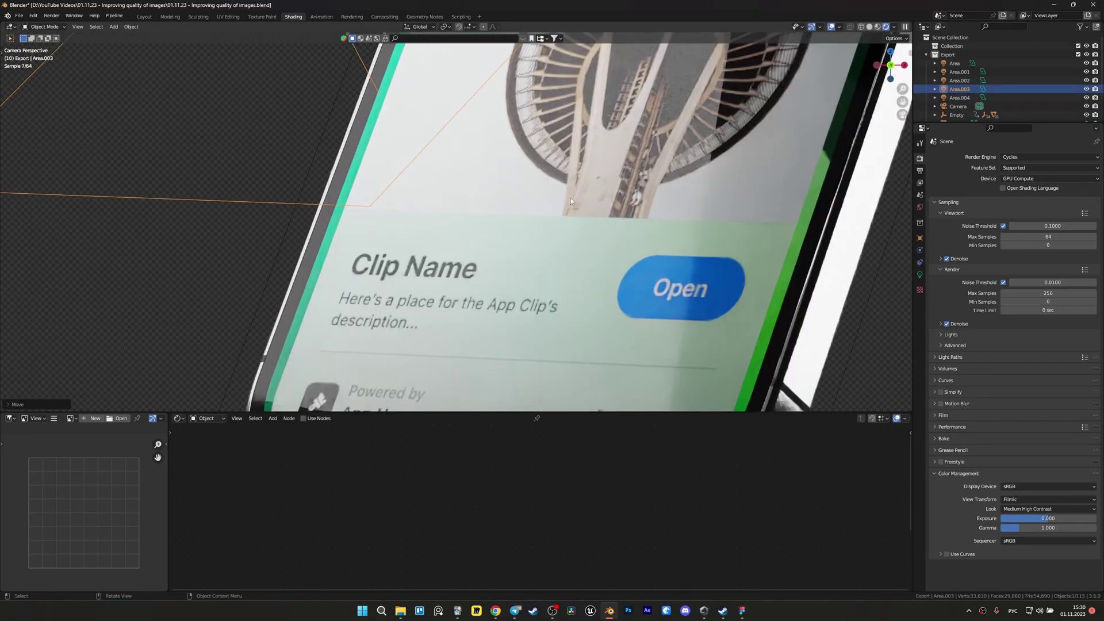
scroll(571, 201, down, 6)
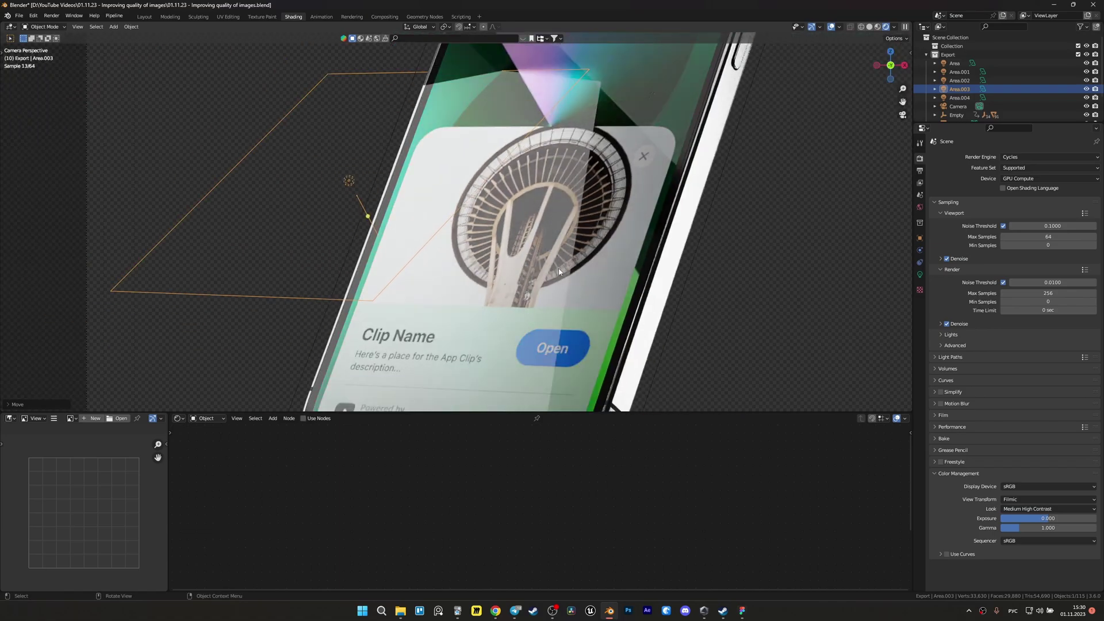
scroll(559, 272, down, 4)
key(g)
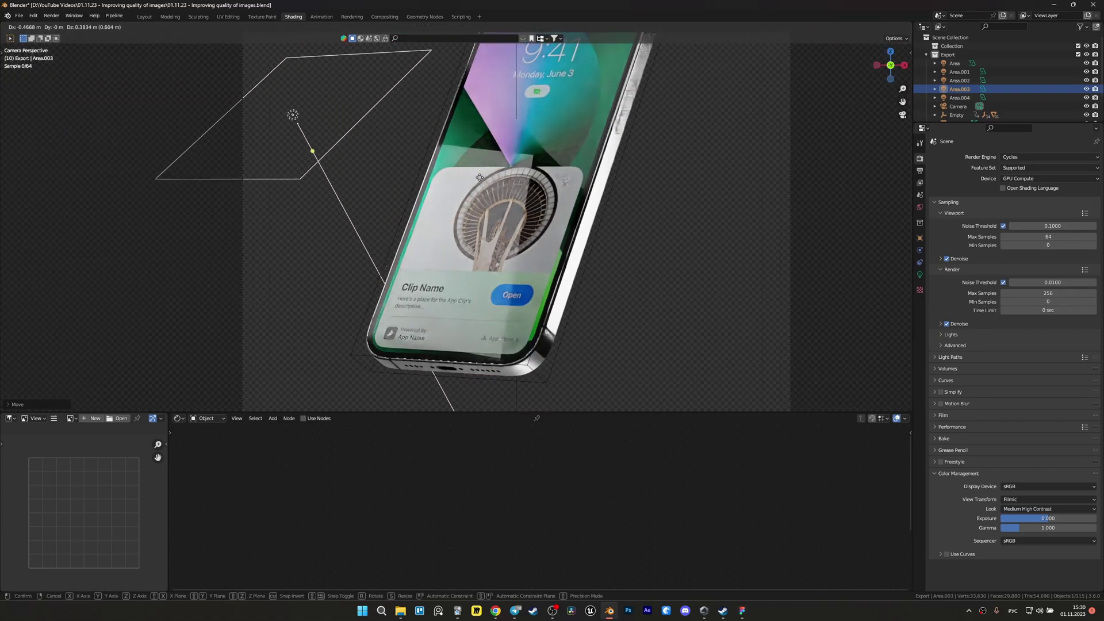
click(470, 208)
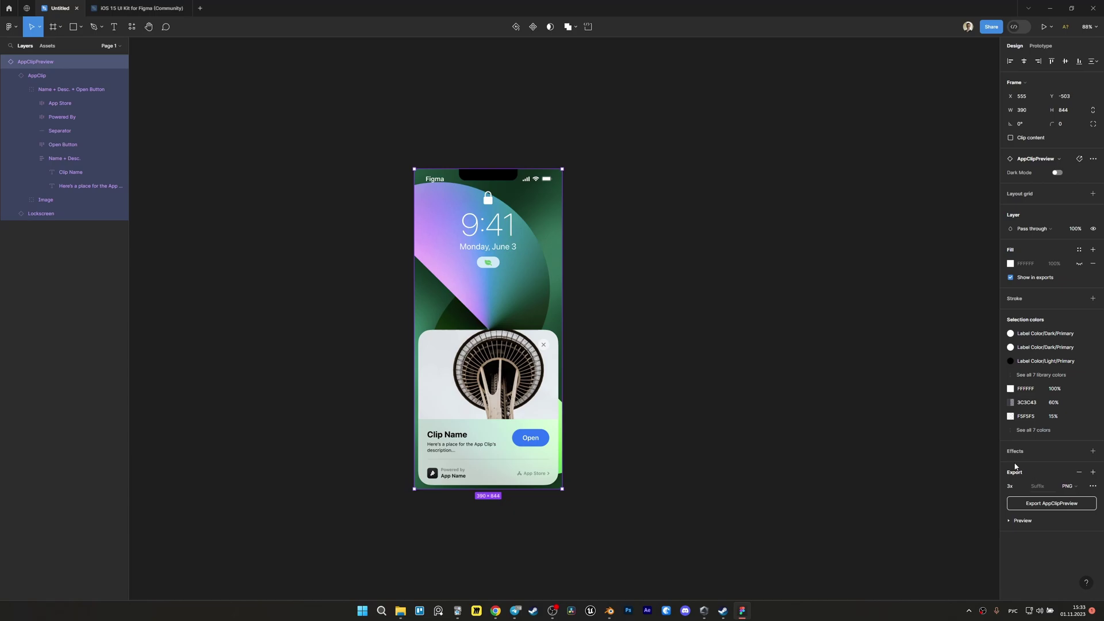
- In Figma, drill down through the AppClipPreview frame to the clip description text
click(757, 446)
double_click(461, 448)
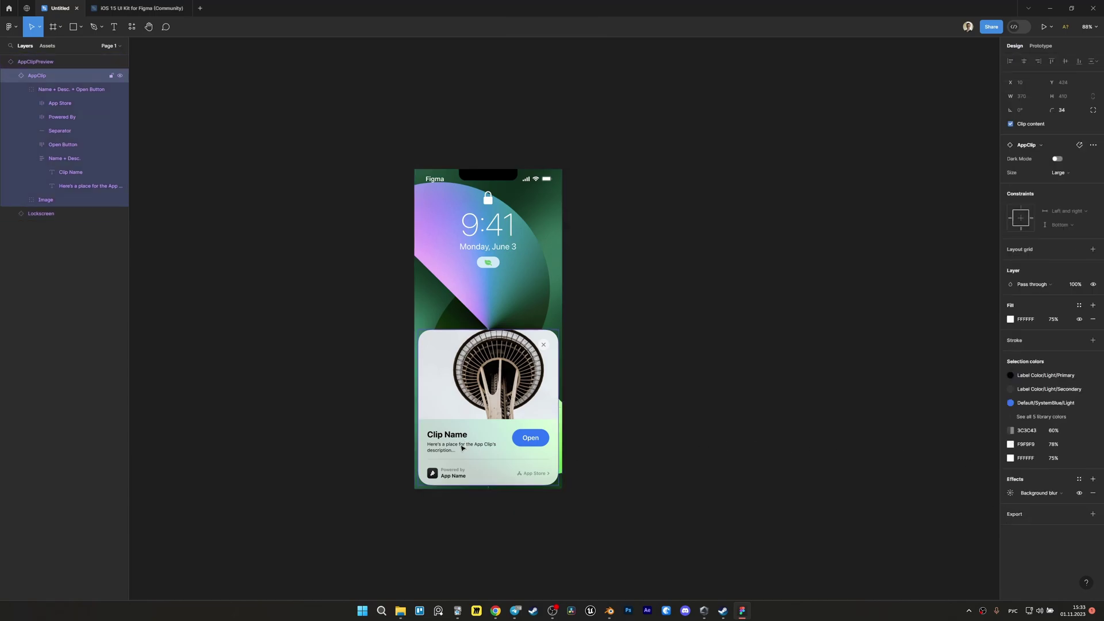
double_click(461, 448)
double_click(462, 448)
double_click(462, 448)
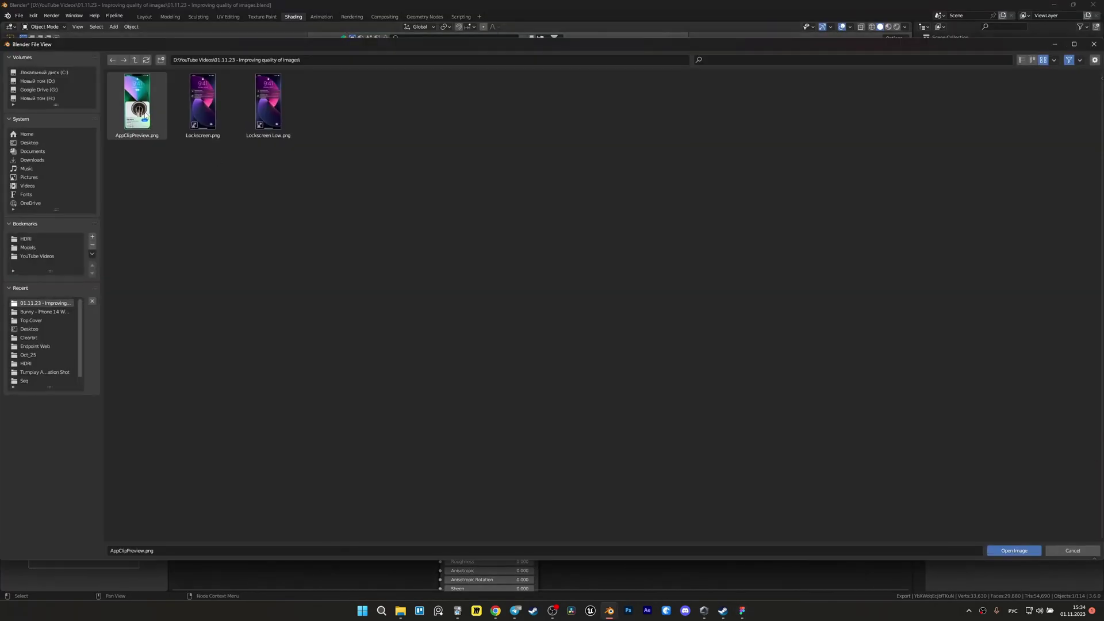
- In Blender, examine the App Clip image on the phone's screen up close in the rendered view
click(568, 268)
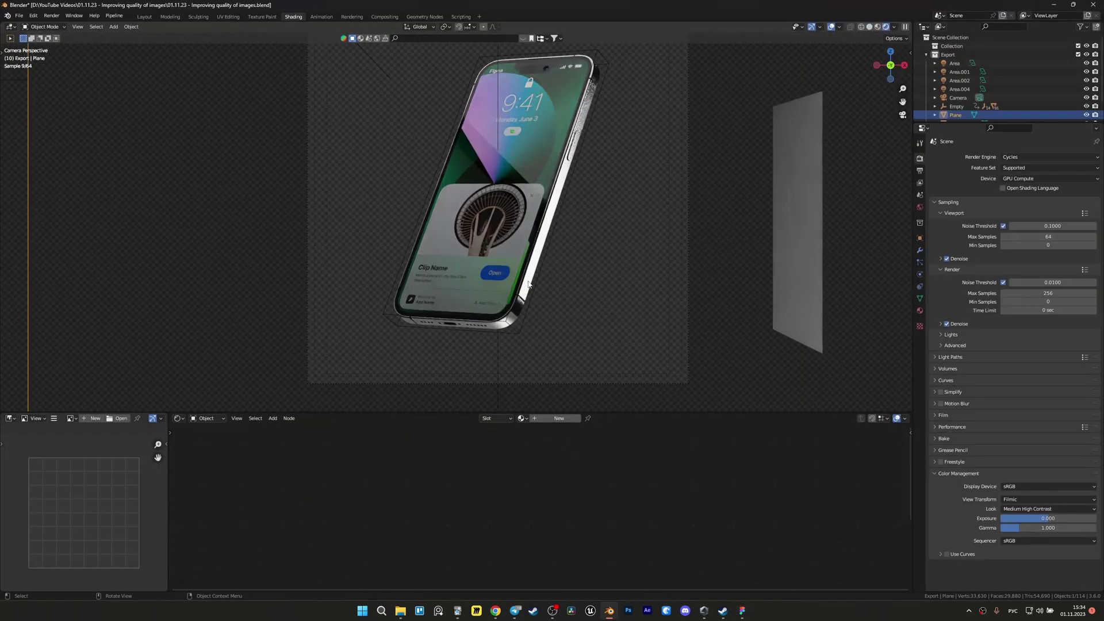
scroll(459, 273, up, 8)
scroll(396, 312, up, 6)
shift+middle_drag(396, 311, 541, 233)
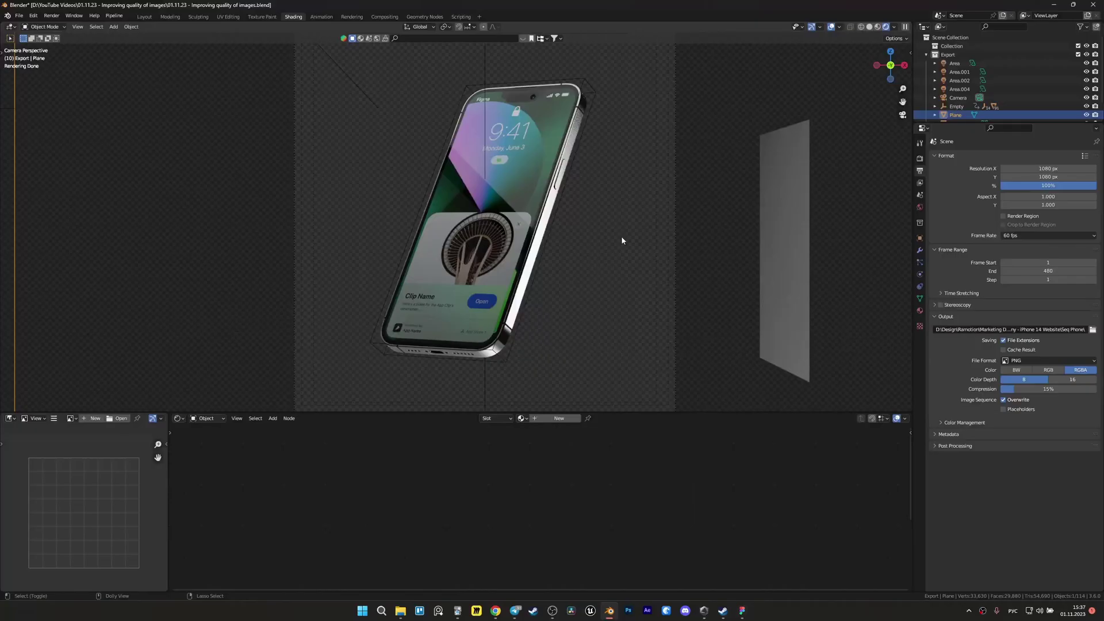
- Set the output resolution percentage to 200%
scroll(621, 241, up, 1)
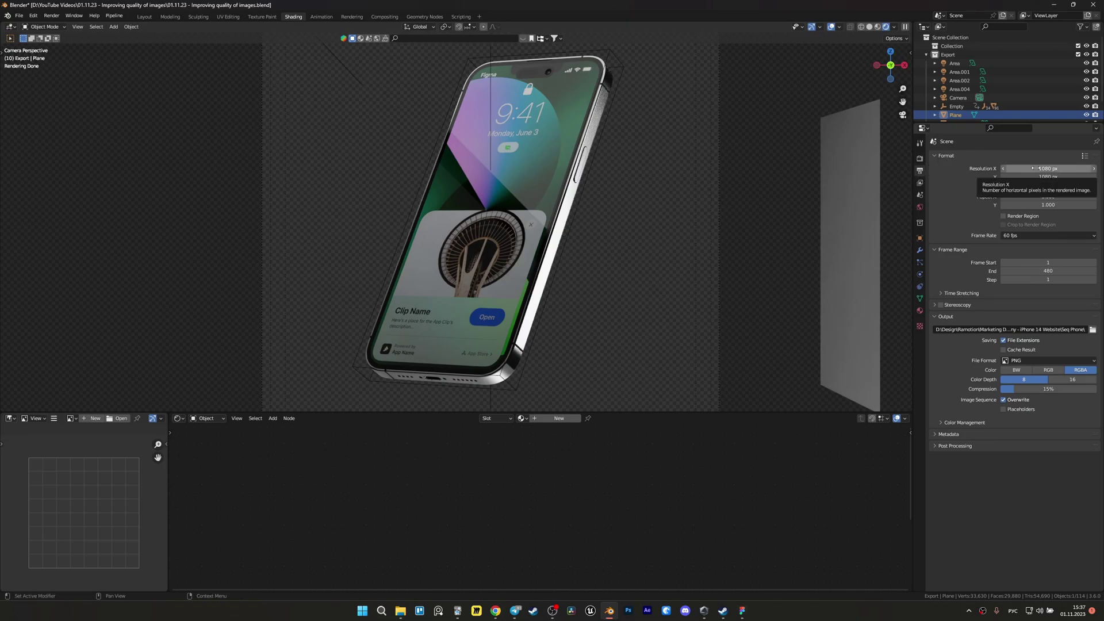
click(1051, 184)
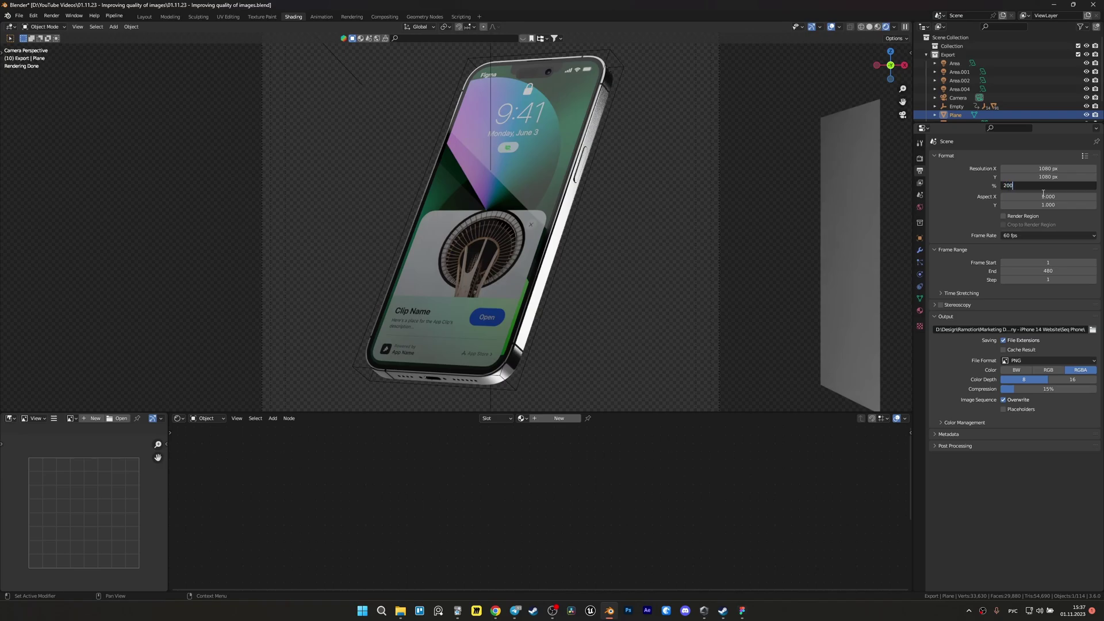
key(Return)
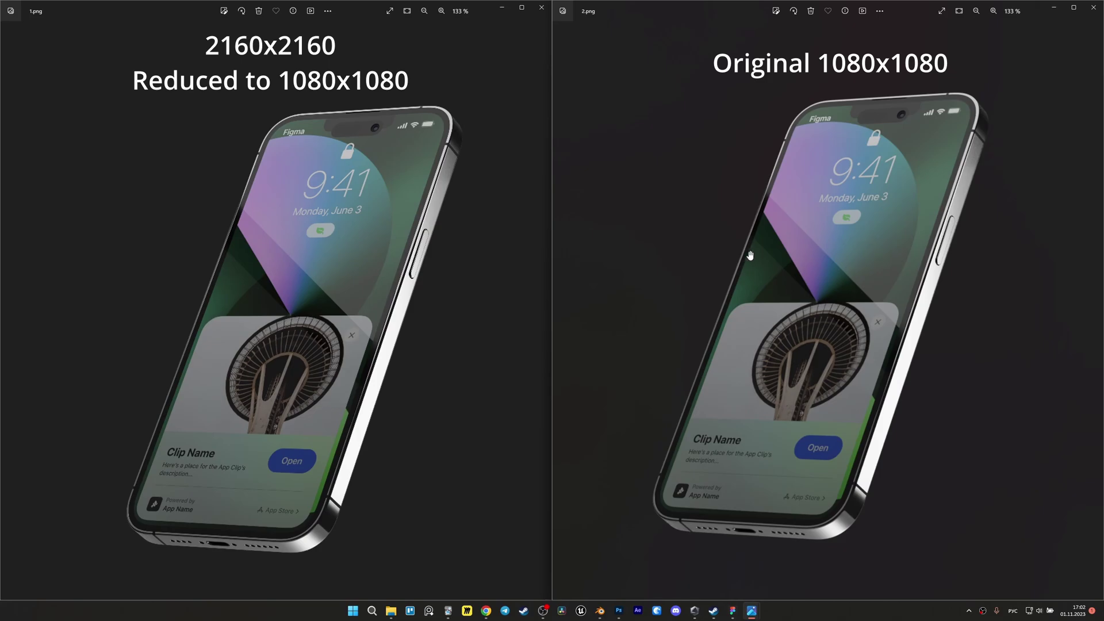
- In the image viewer, enlarge 1.png and 2.png to the same 235% magnification and compare the sharpness of their phone screens
scroll(751, 254, up, 6)
scroll(317, 263, up, 1)
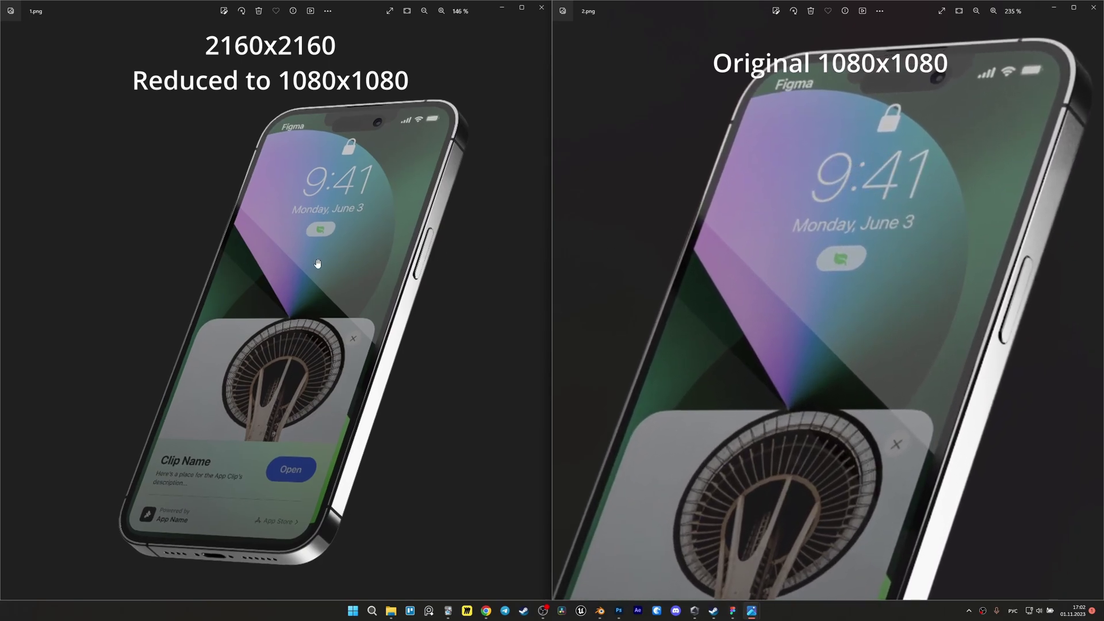
scroll(318, 263, up, 4)
scroll(324, 260, up, 1)
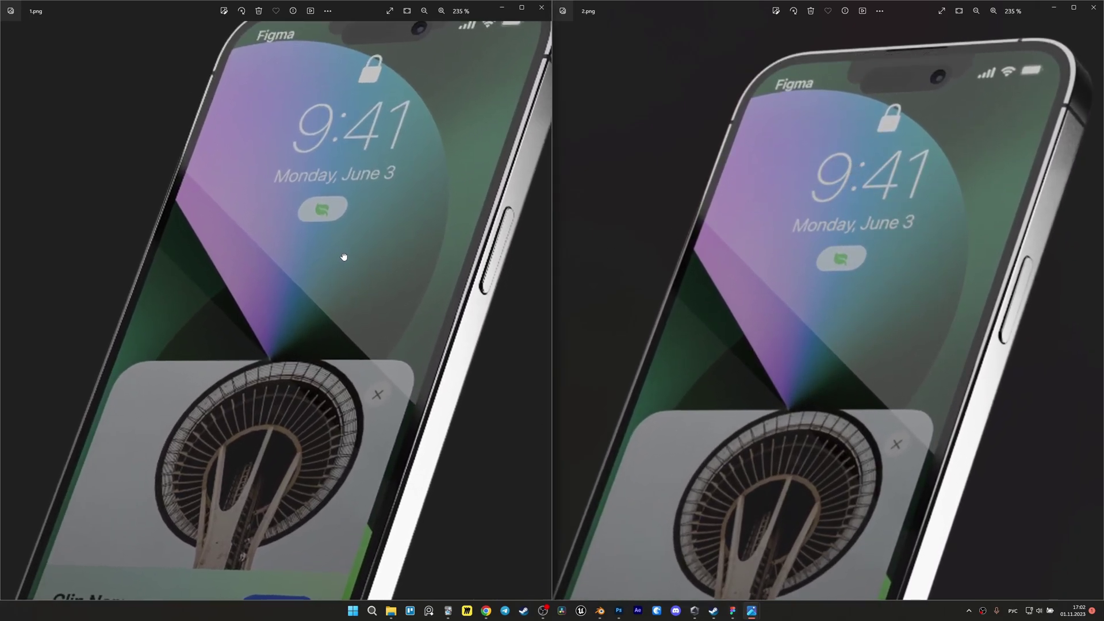
drag(343, 255, 339, 308)
scroll(338, 297, down, 1)
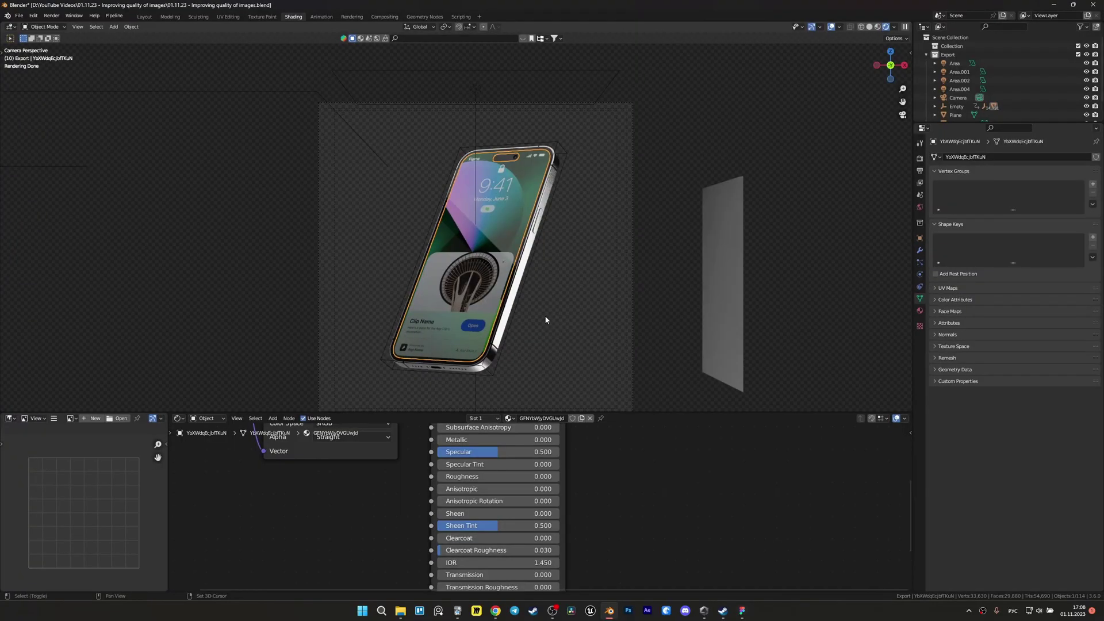
- Add a sun light and move it straight up along Z to above the phone
key(shift+a)
click(578, 325)
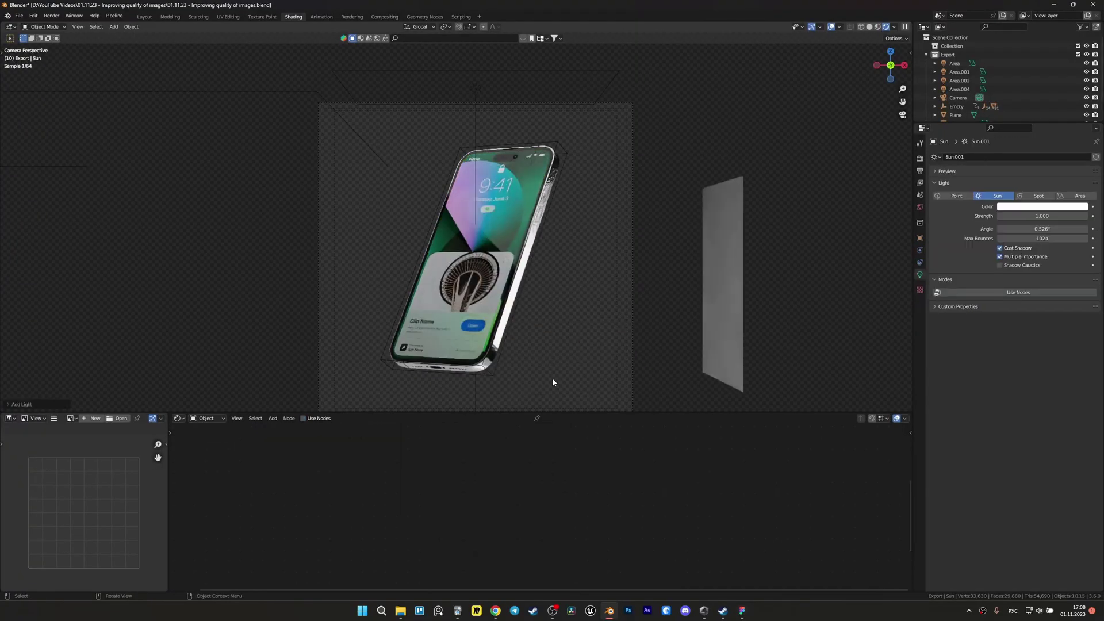
scroll(552, 377, down, 3)
key(g)
key(z)
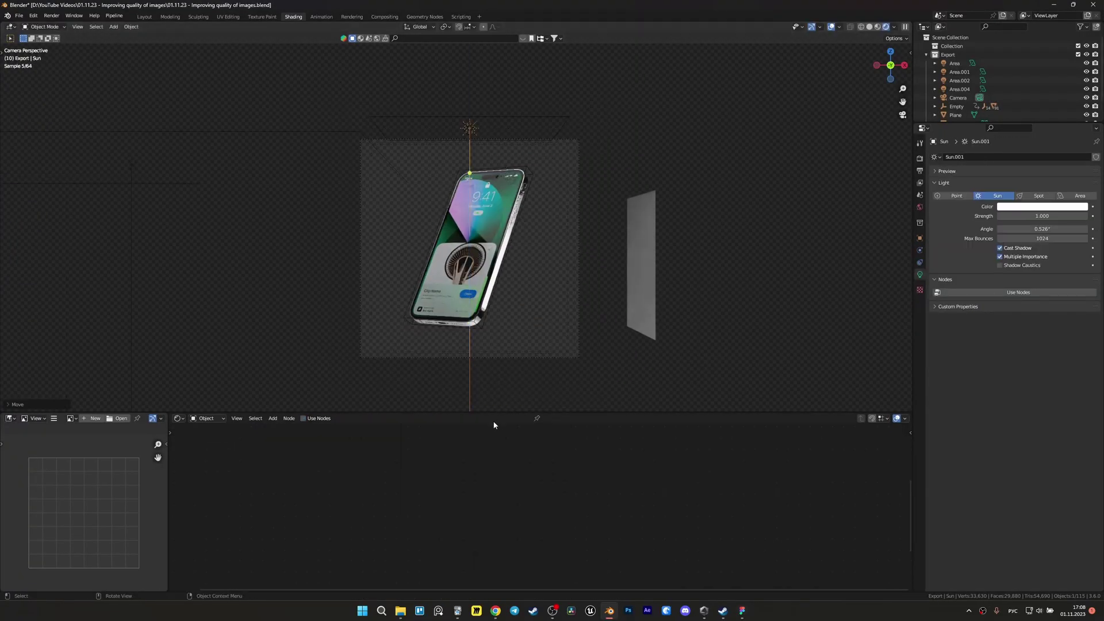
- Rotate the sun light about -45° in the camera view, turn it around global Z, and rotate it back about 14°
key(r)
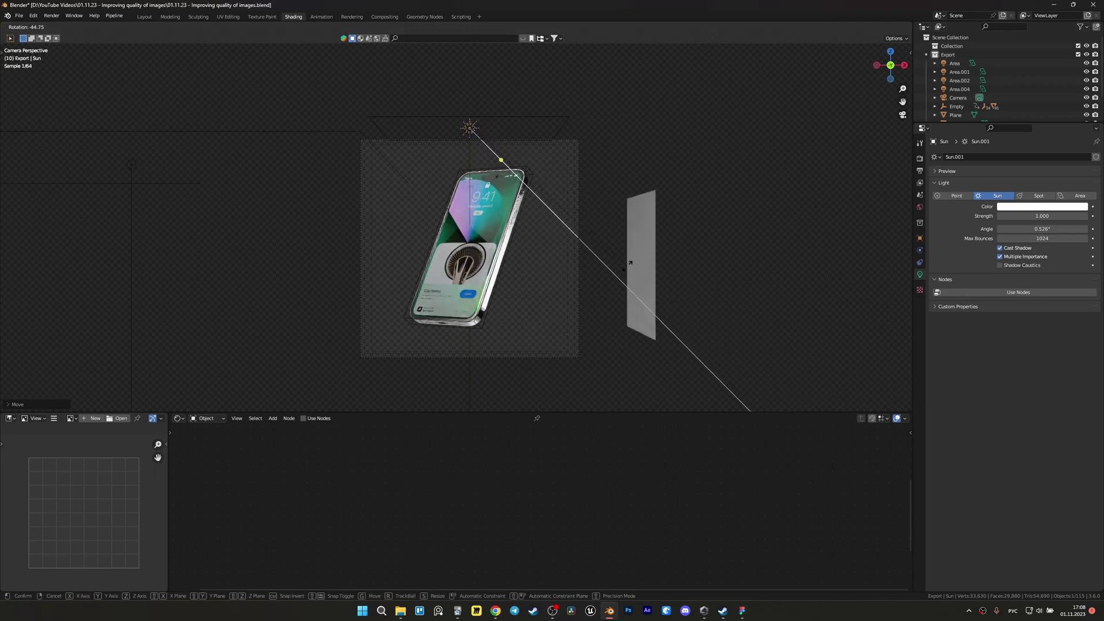
click(642, 264)
key(r)
key(z)
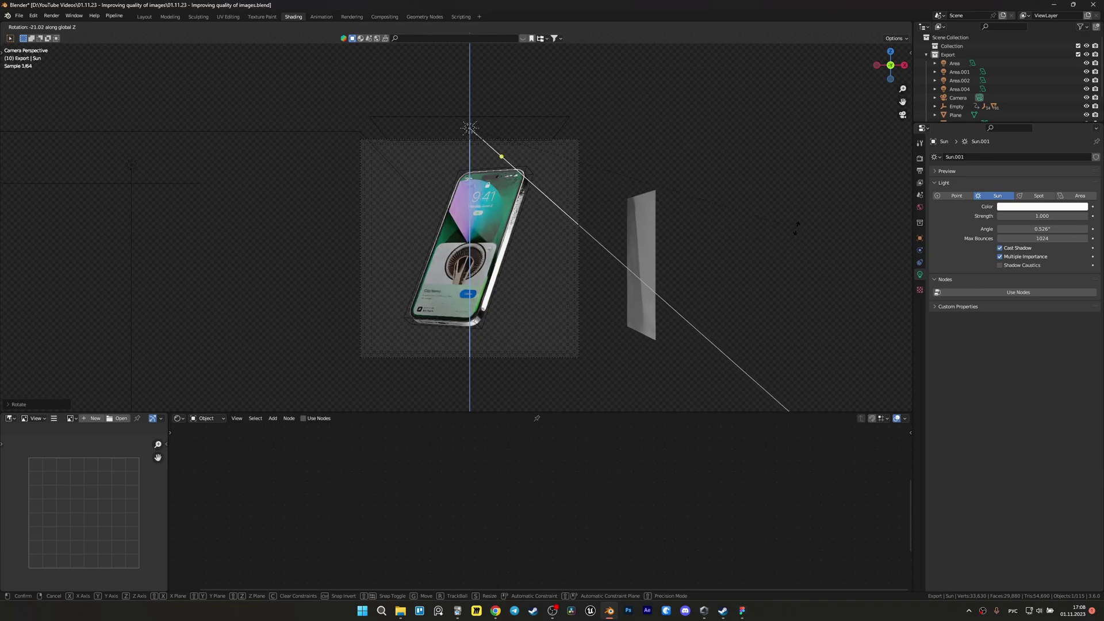
click(691, 267)
scroll(695, 267, up, 3)
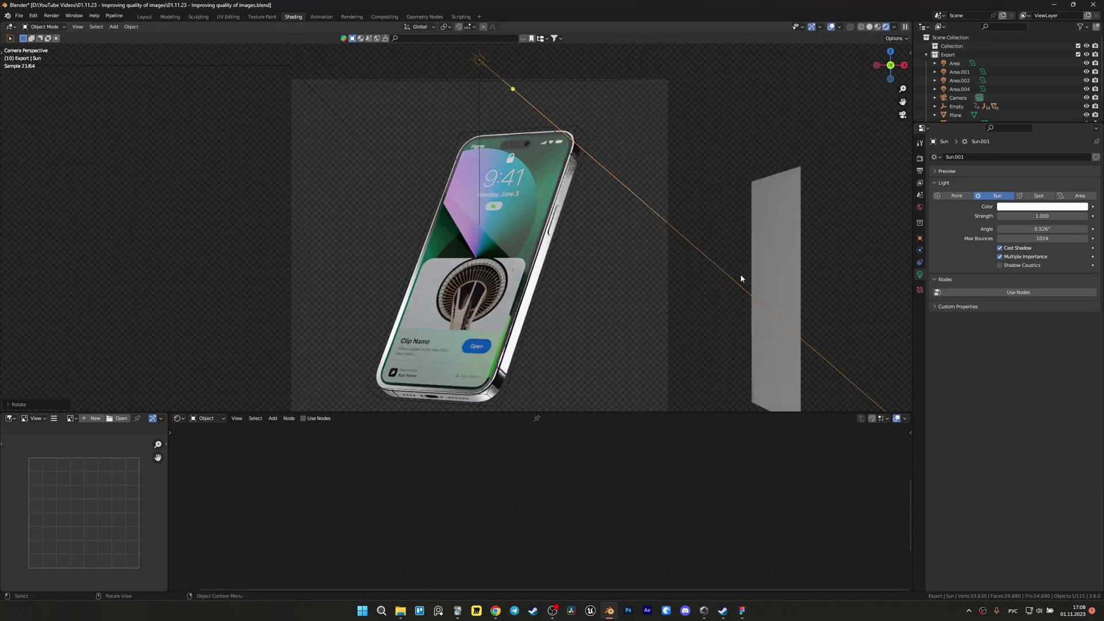
key(r)
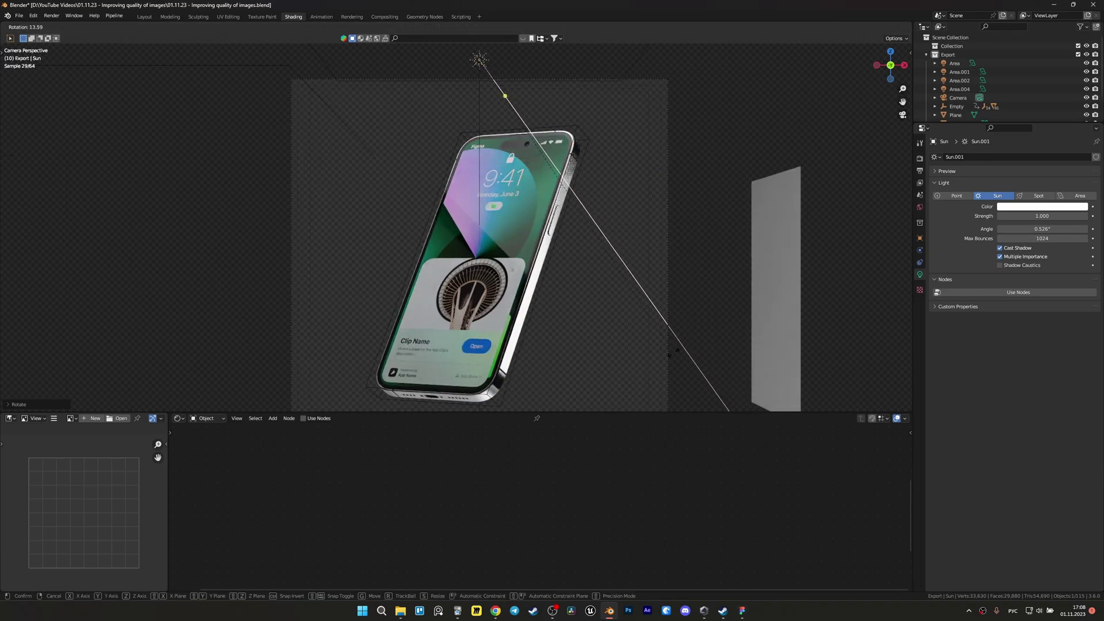
click(673, 352)
- Set the phone screen material's Specular to 0.1, and fine-tune it to 0.095
click(495, 310)
middle_drag(514, 467, 517, 502)
click(508, 491)
text(0.5)
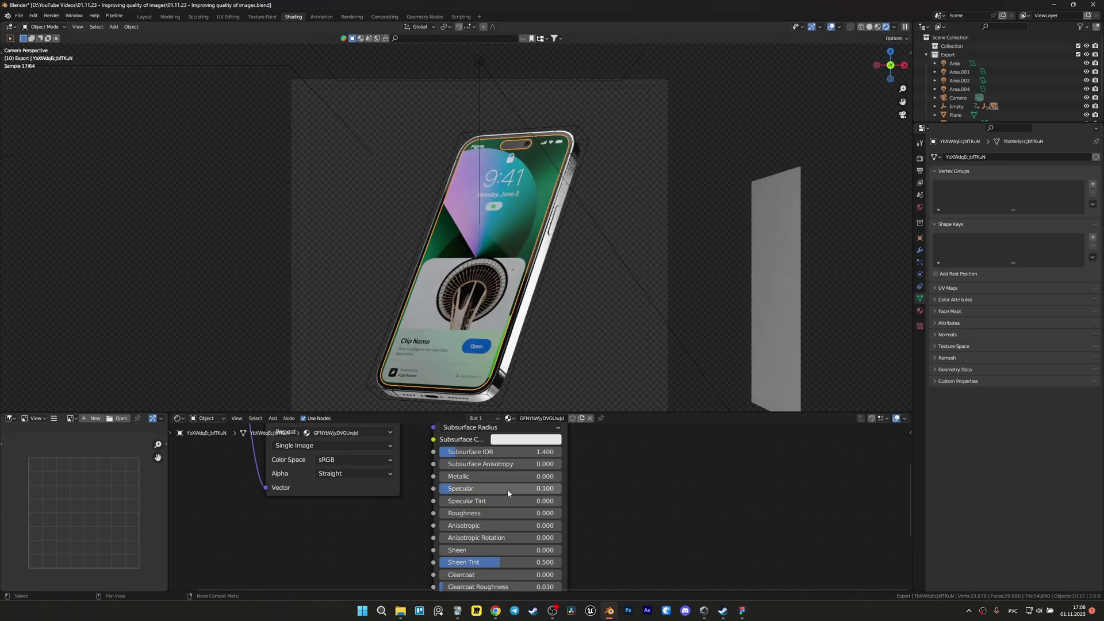
key(Return)
click(599, 229)
click(515, 215)
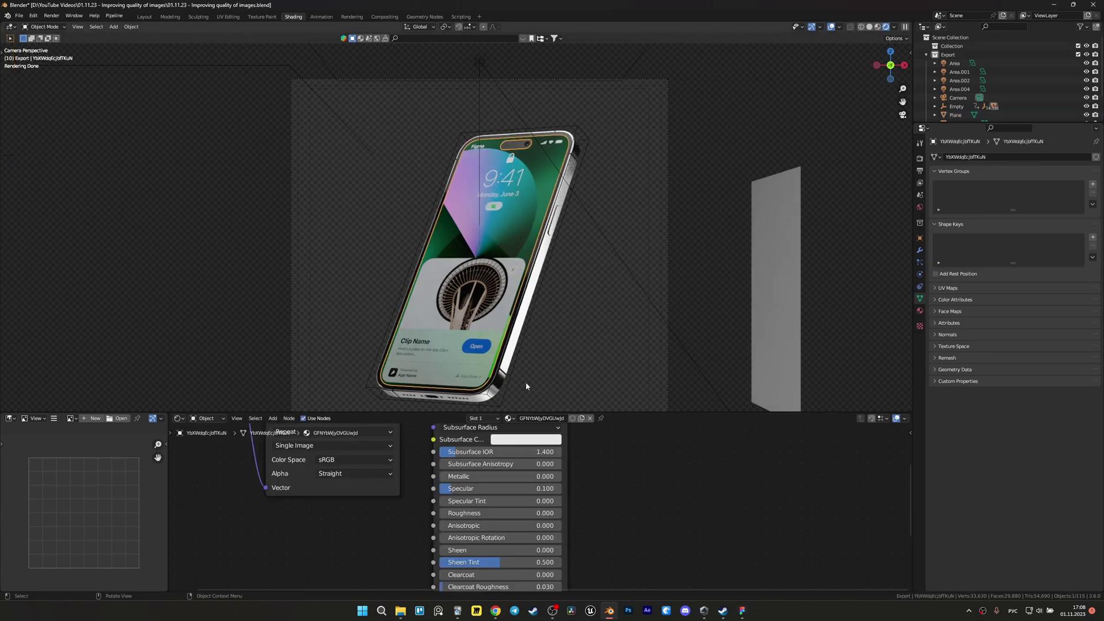
drag(477, 490, 448, 488)
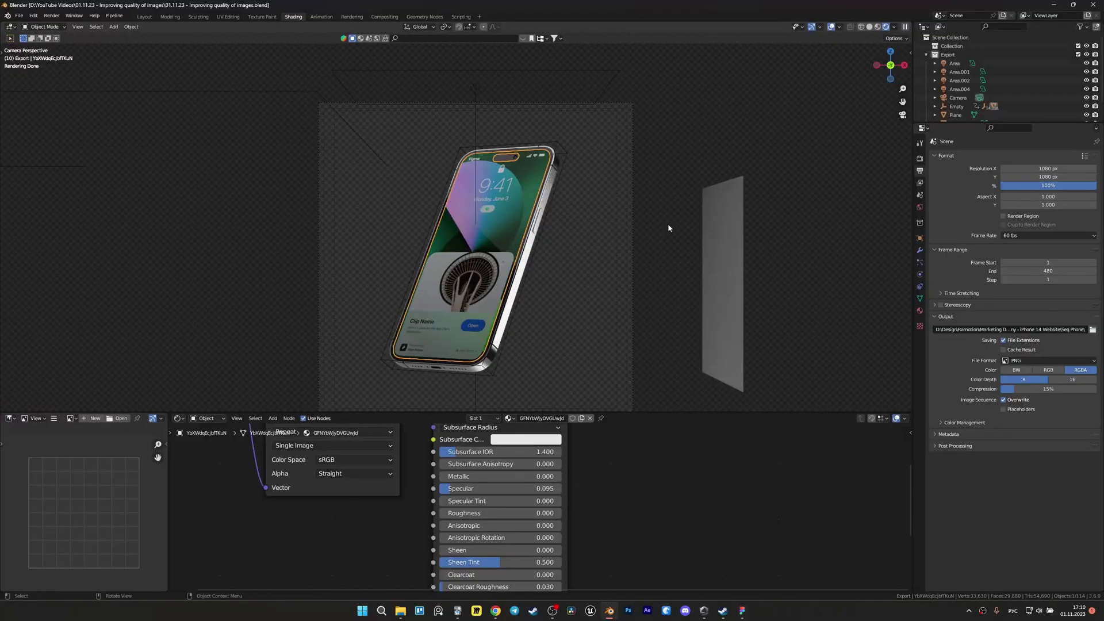
- Enlarge the shader editor and move the Principled BSDF node down, below the Material Output node
drag(621, 410, 628, 295)
middle_drag(628, 410, 645, 493)
click(612, 443)
drag(583, 397, 583, 482)
- Connect the AppClipPreview.png texture's Color output directly to the Material Output's Surface input, and check the phone in the viewport
drag(418, 385, 637, 398)
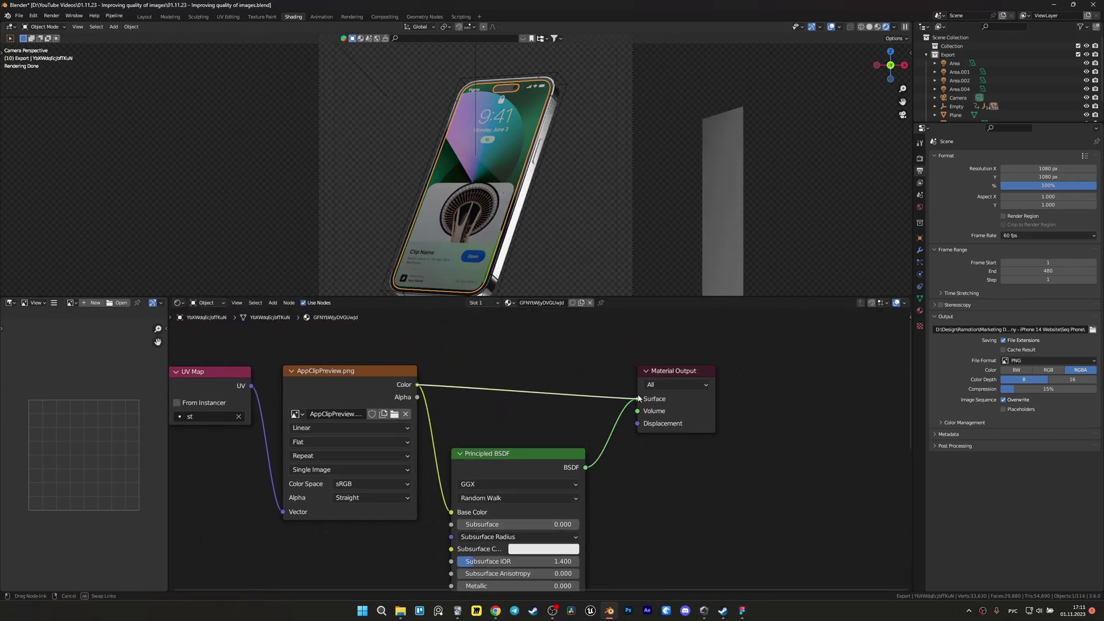
click(575, 184)
scroll(583, 155, up, 2)
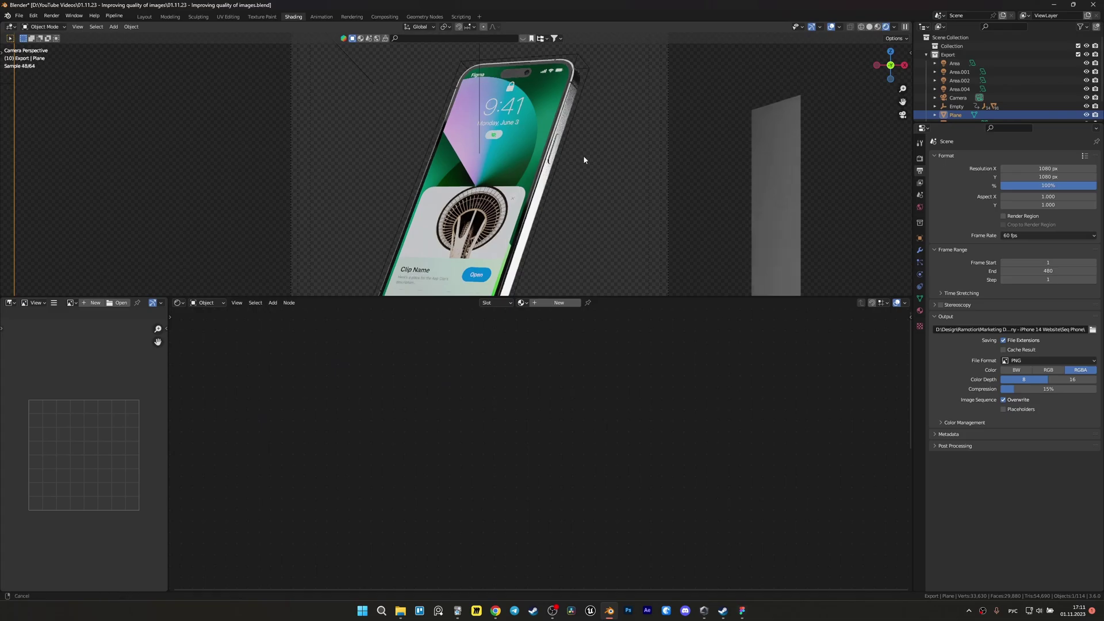
click(524, 205)
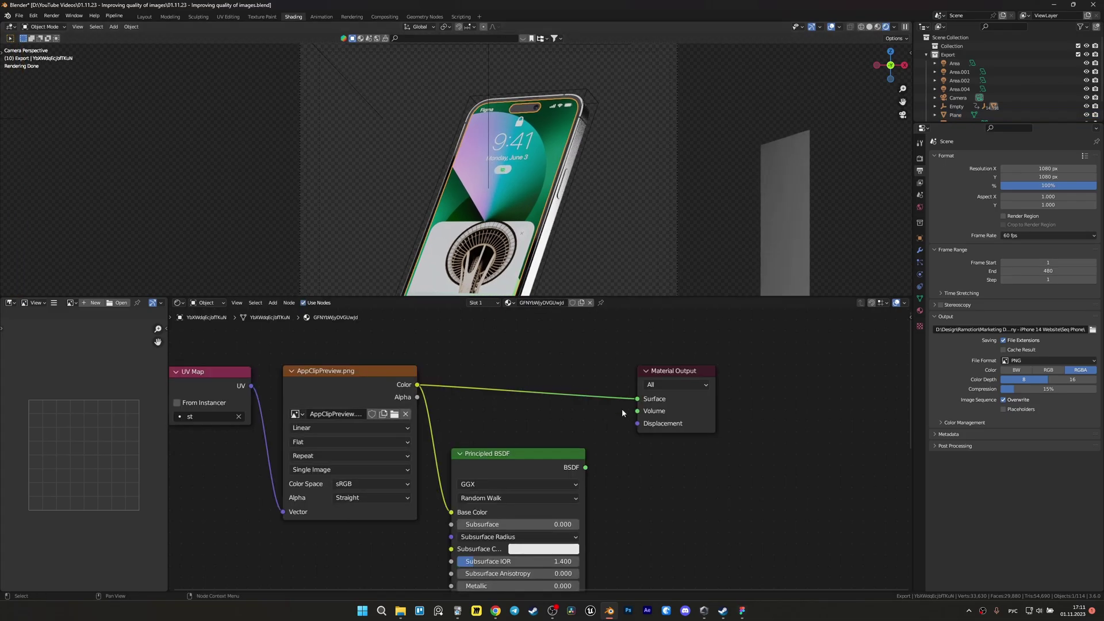
- Set the color management Look to Medium High Contrast and check the phone's screen in the viewport
click(920, 159)
click(1006, 508)
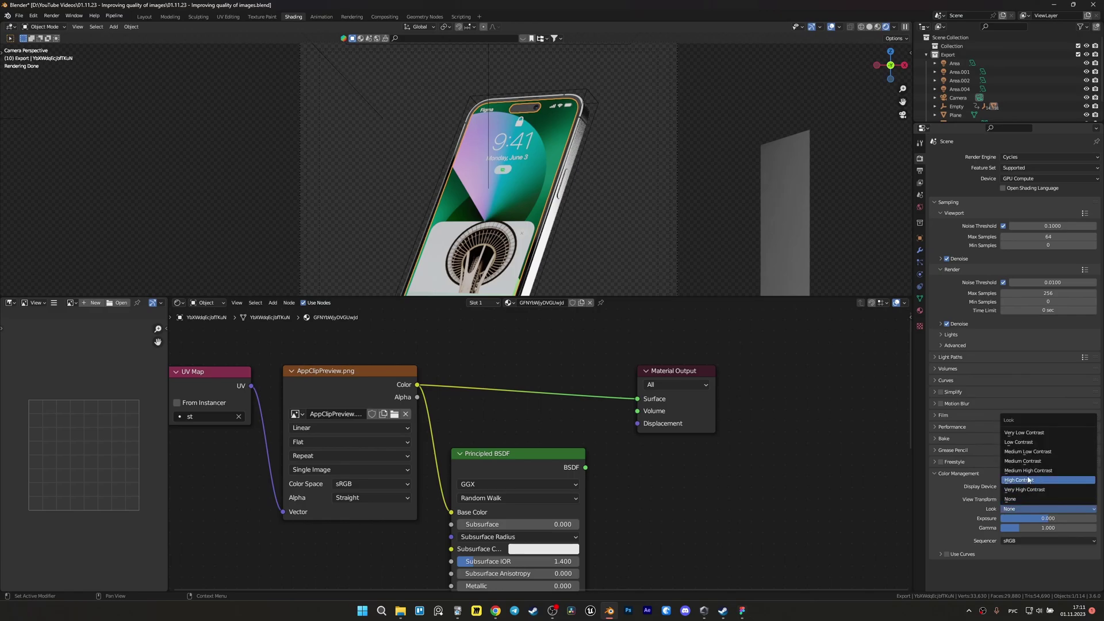
click(1022, 471)
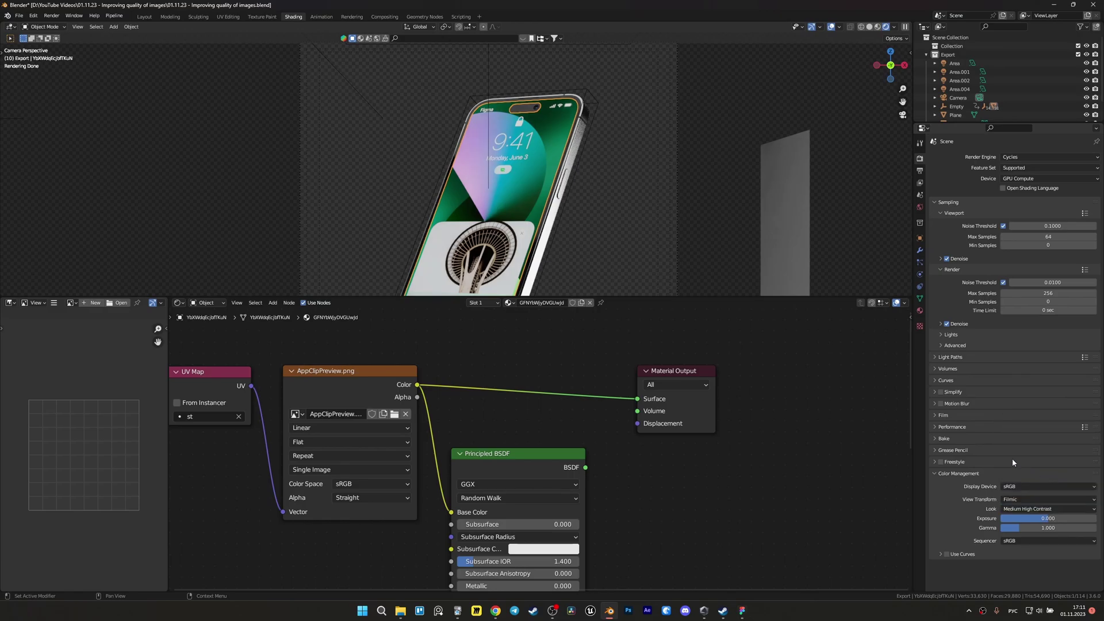
click(646, 154)
shift+middle_drag(644, 240, 671, 177)
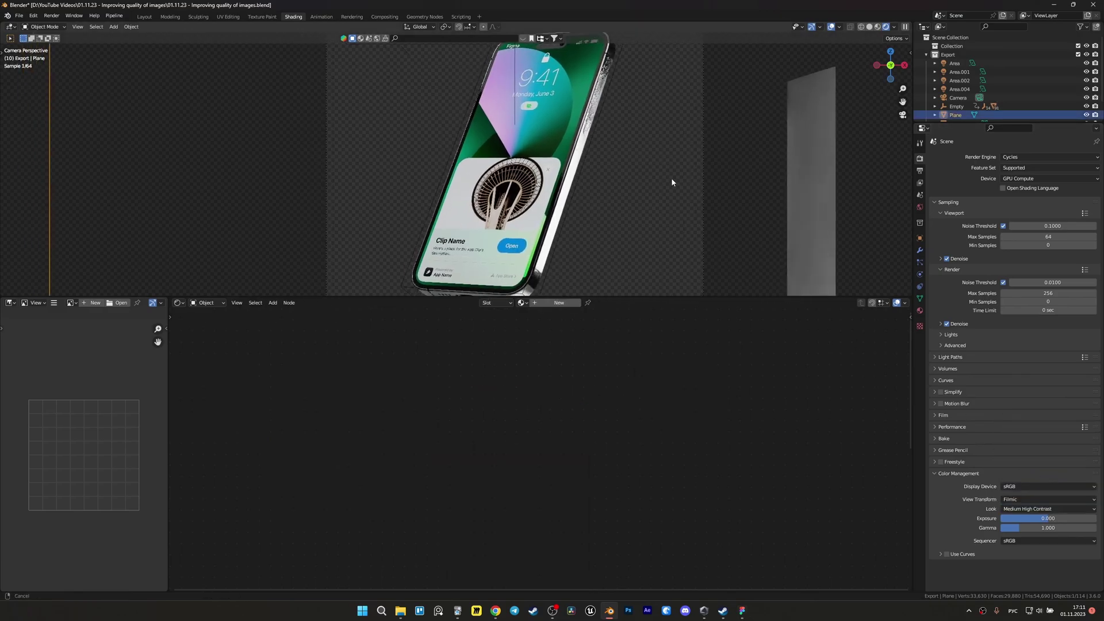
- Insert a Mix Shader node into the screen material's link between the AppClipPreview.png Color output and the Material Output's Surface input
click(524, 171)
middle_drag(564, 400, 595, 402)
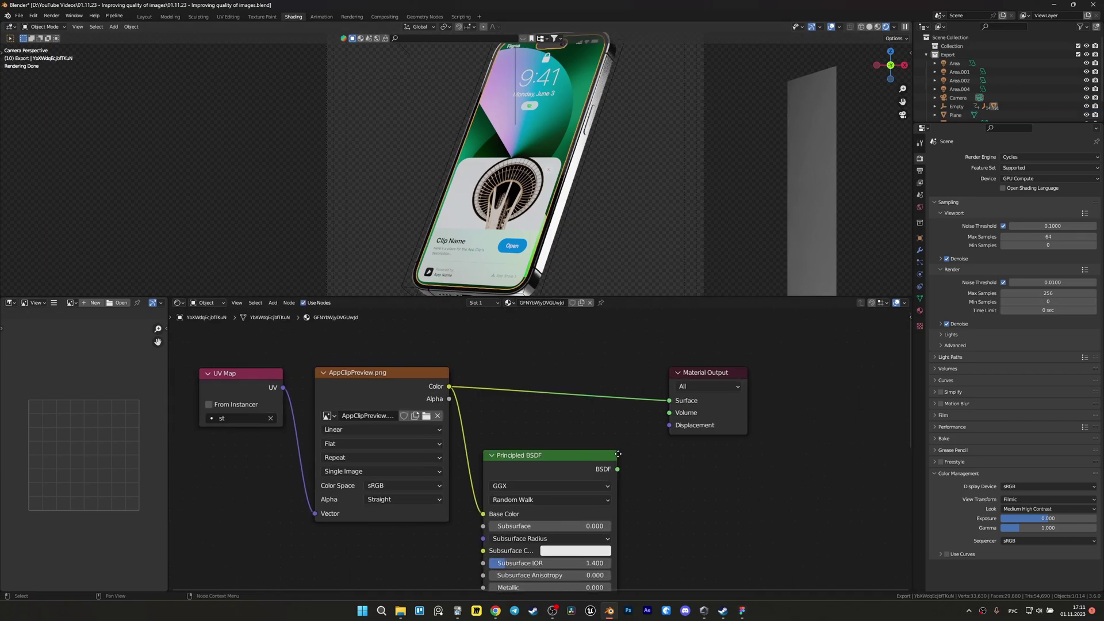
key(shift+a)
click(595, 400)
text(ыцч)
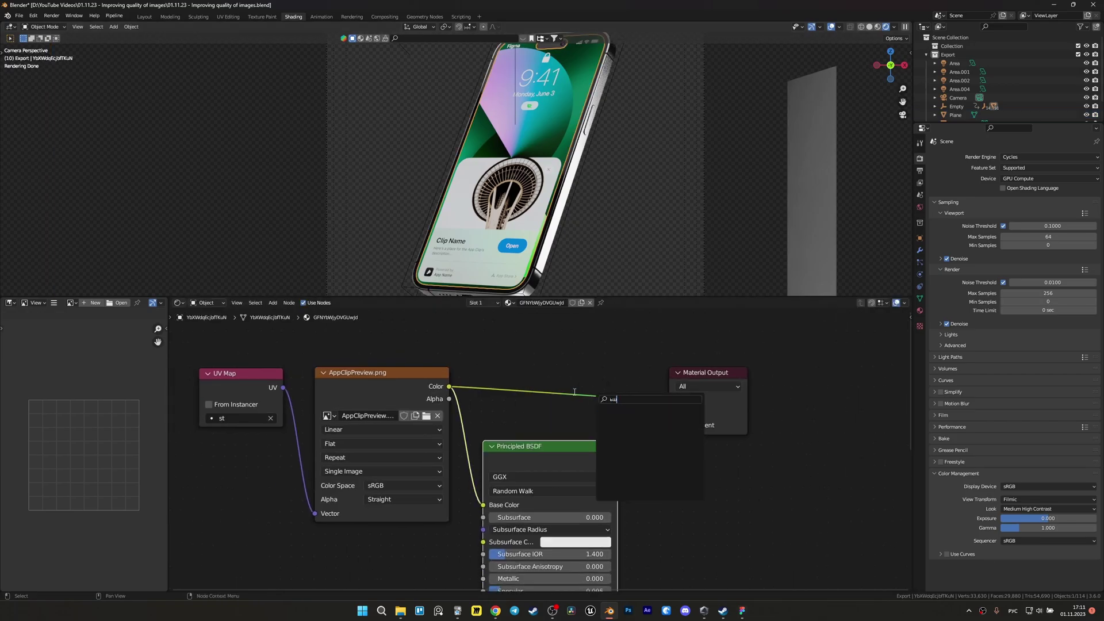
key(BackSpace)
key(BackSpace)
key(alt+shift)
text(mix)
key(Down)
key(Down)
key(Return)
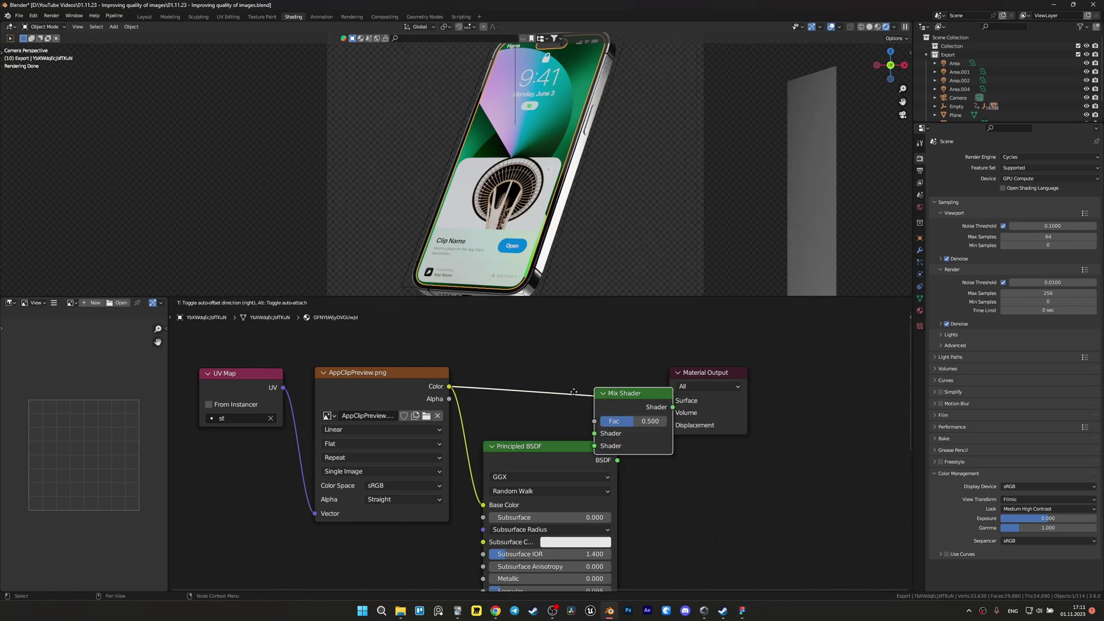
click(573, 392)
- Move the Mix Shader and Material Output nodes together away from the Principled BSDF node, so the three nodes no longer overlap
drag(757, 435, 598, 366)
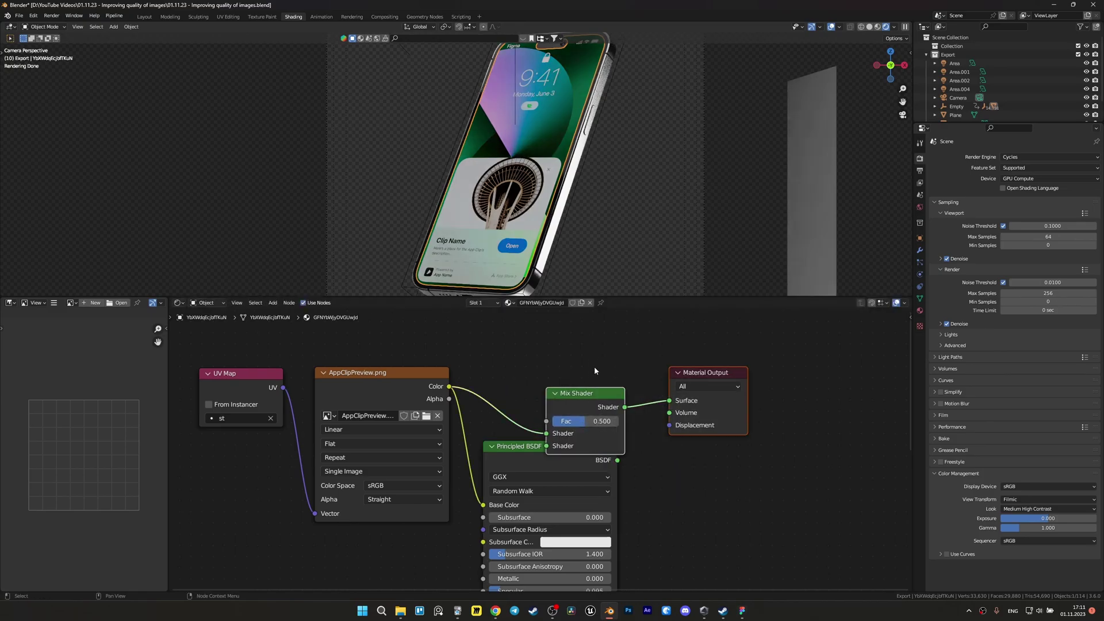
key(g)
click(734, 336)
- Connect the Principled BSDF's output to the Mix Shader's second Shader input and raise the Principled BSDF's Specular to 0.355
click(625, 454)
drag(618, 461, 720, 389)
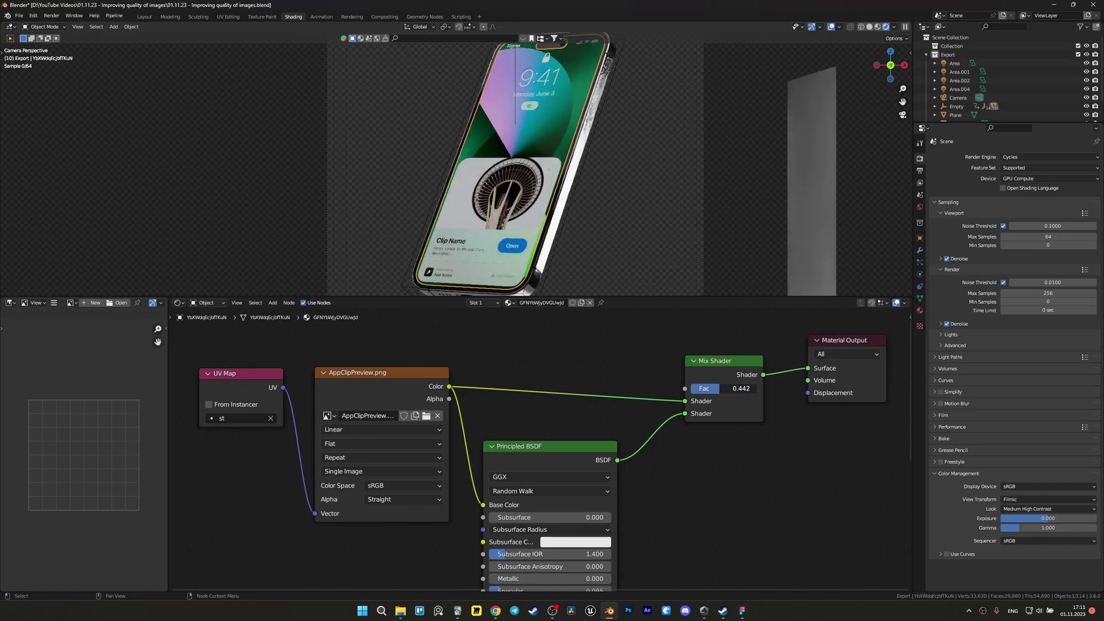
middle_drag(575, 566, 595, 493)
drag(566, 518, 596, 519)
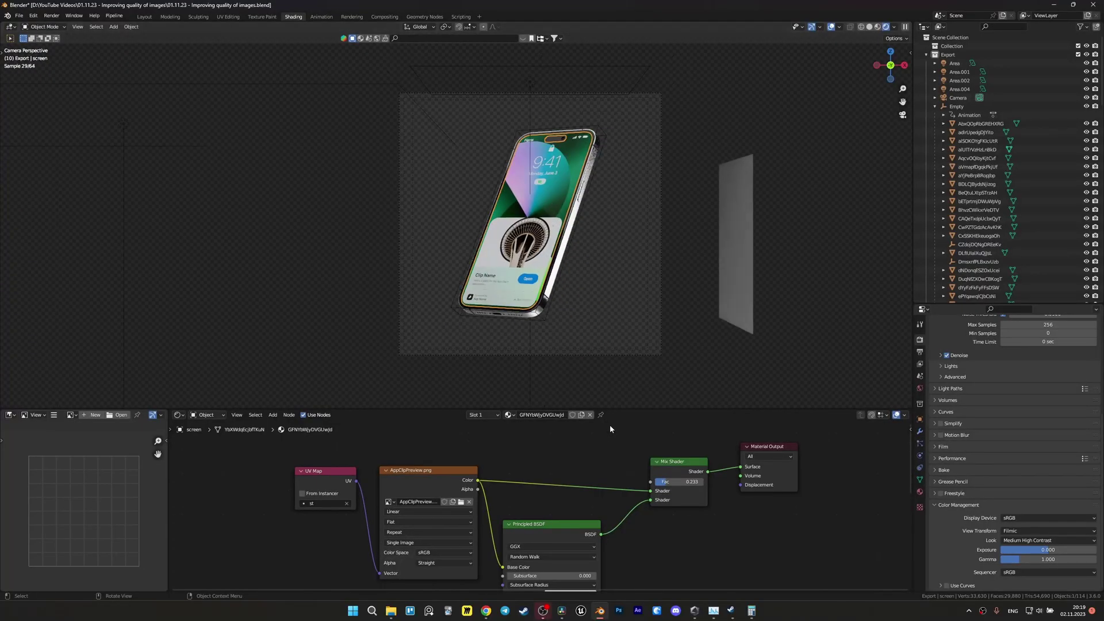
- Examine the sharpness and colors of the phone screen's text and images up close in the rendered viewport
scroll(643, 322, up, 1)
click(644, 322)
scroll(667, 308, up, 3)
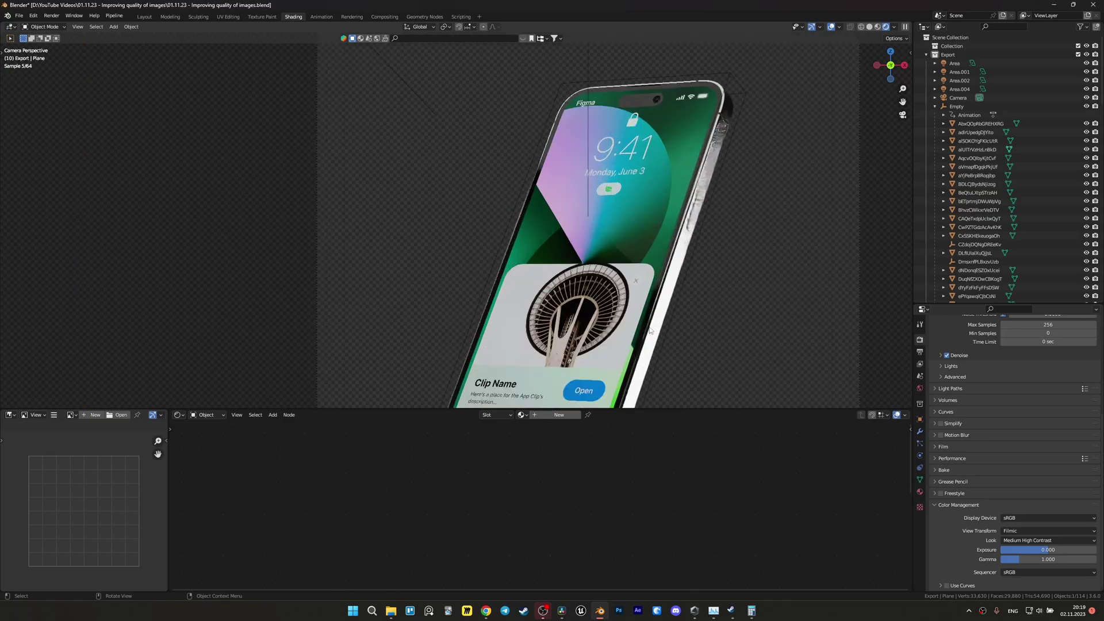
scroll(649, 331, up, 6)
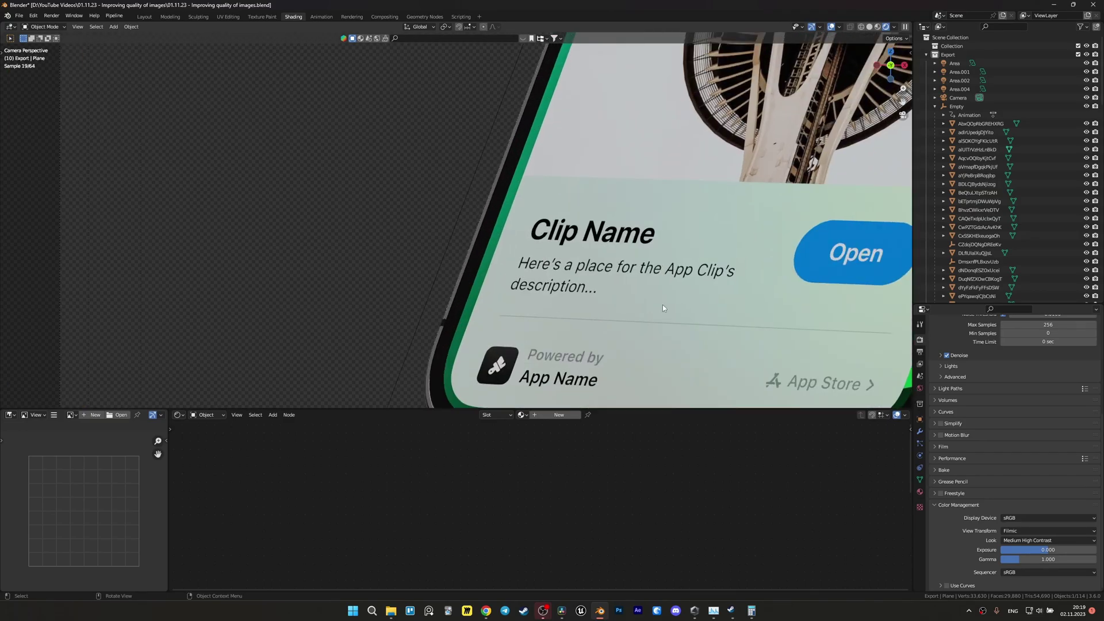
scroll(663, 309, down, 5)
shift+middle_drag(646, 141, 585, 302)
scroll(592, 268, down, 2)
scroll(592, 268, down, 2)
- Enlarge the shader editor and lower the Fac of the screen material's Mix Shader to 0.183
click(558, 255)
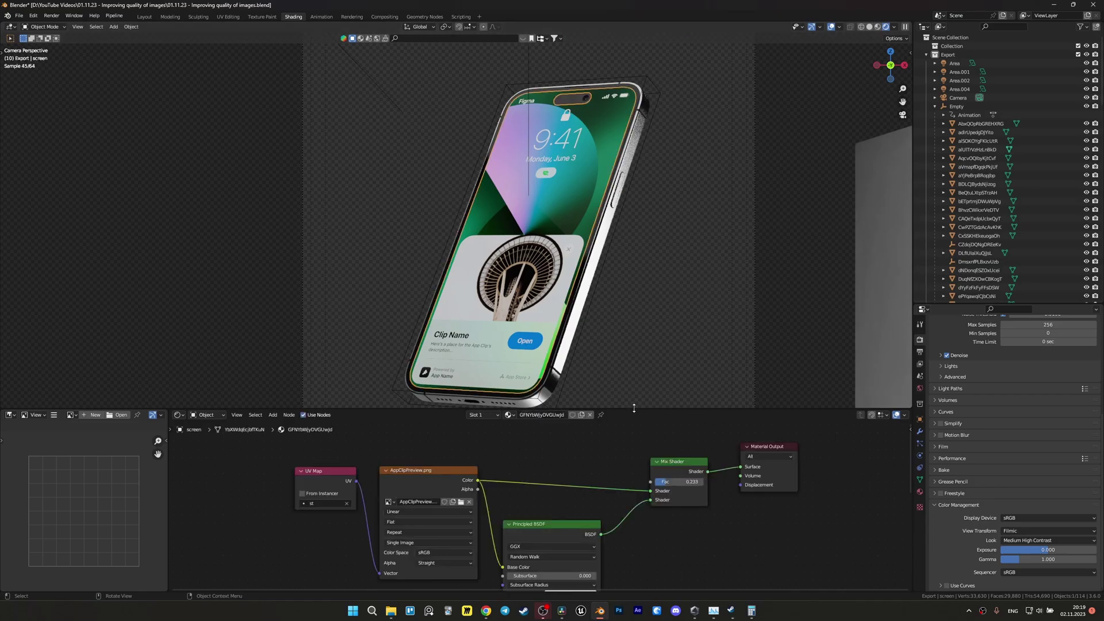
drag(633, 407, 634, 357)
middle_drag(621, 458, 574, 425)
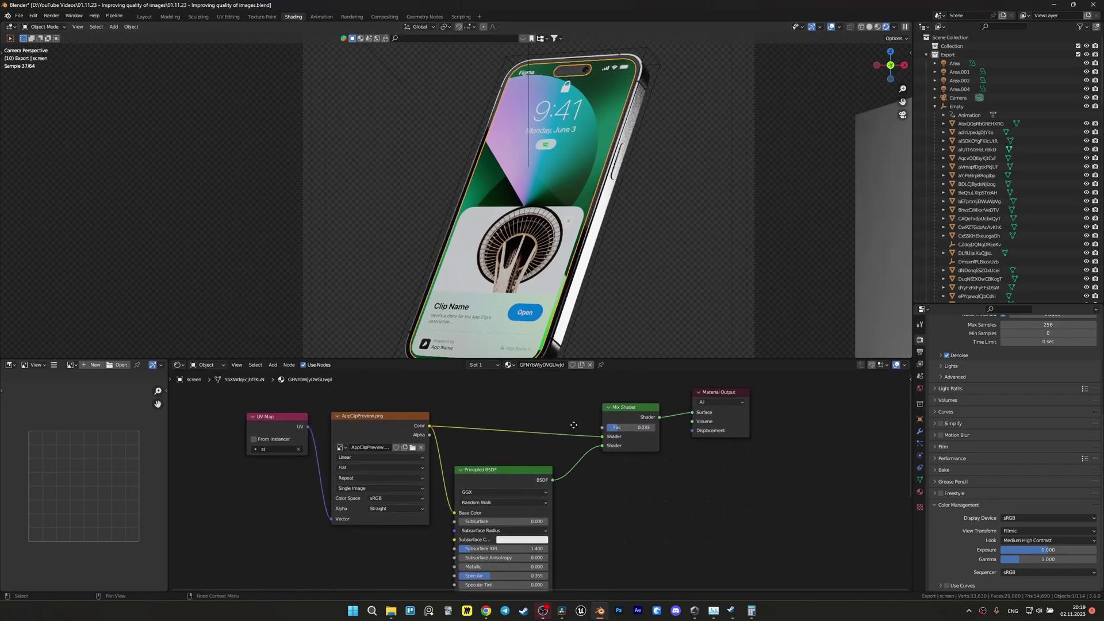
scroll(631, 222, down, 4)
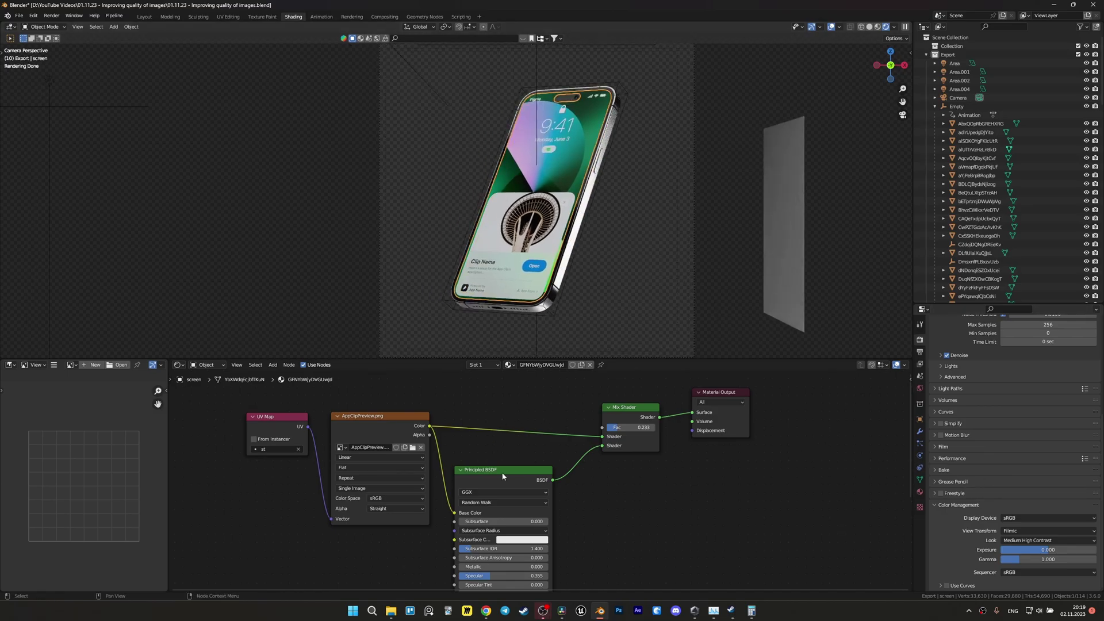
drag(624, 429, 629, 430)
- Set the color management View Transform to Standard and the Look to None, and check the phone screen's colors up close
click(1019, 531)
click(1019, 519)
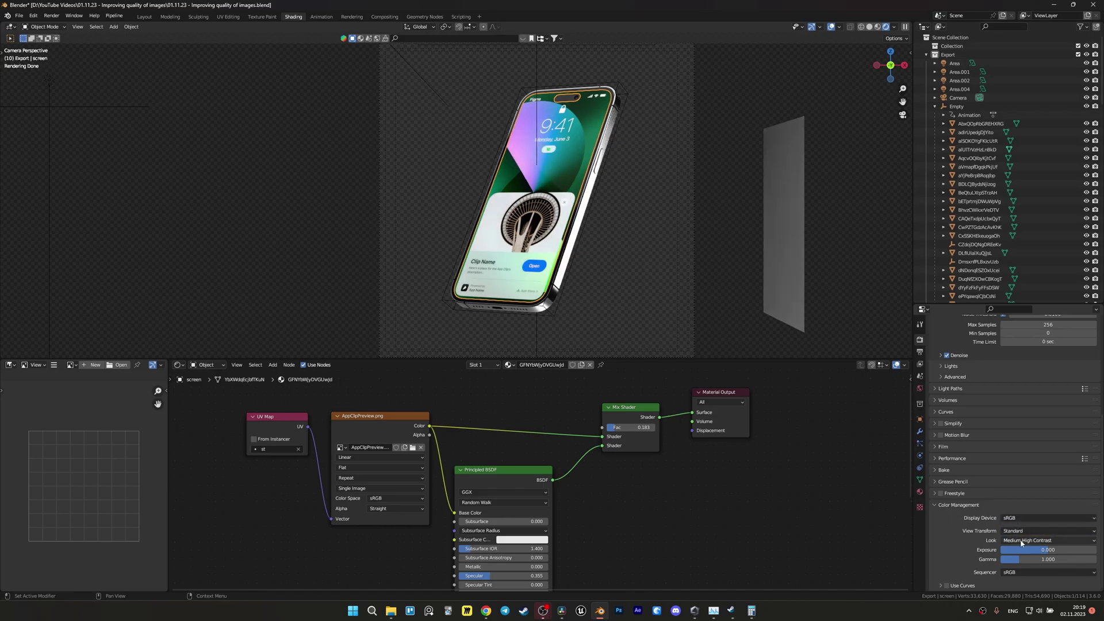
click(1022, 542)
click(1021, 530)
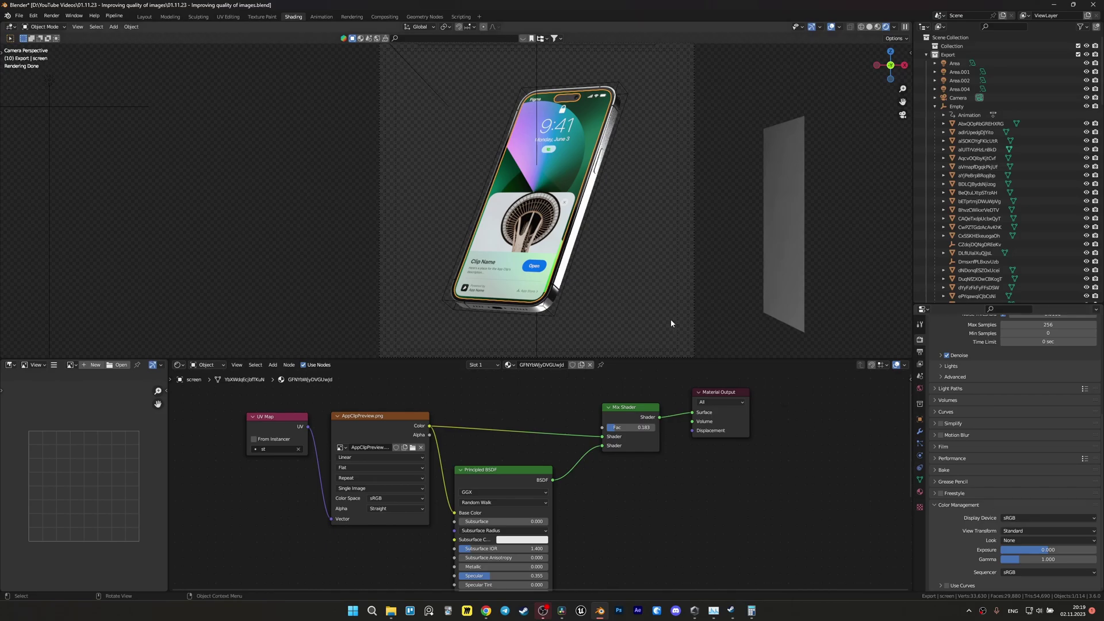
click(597, 263)
scroll(570, 164, up, 2)
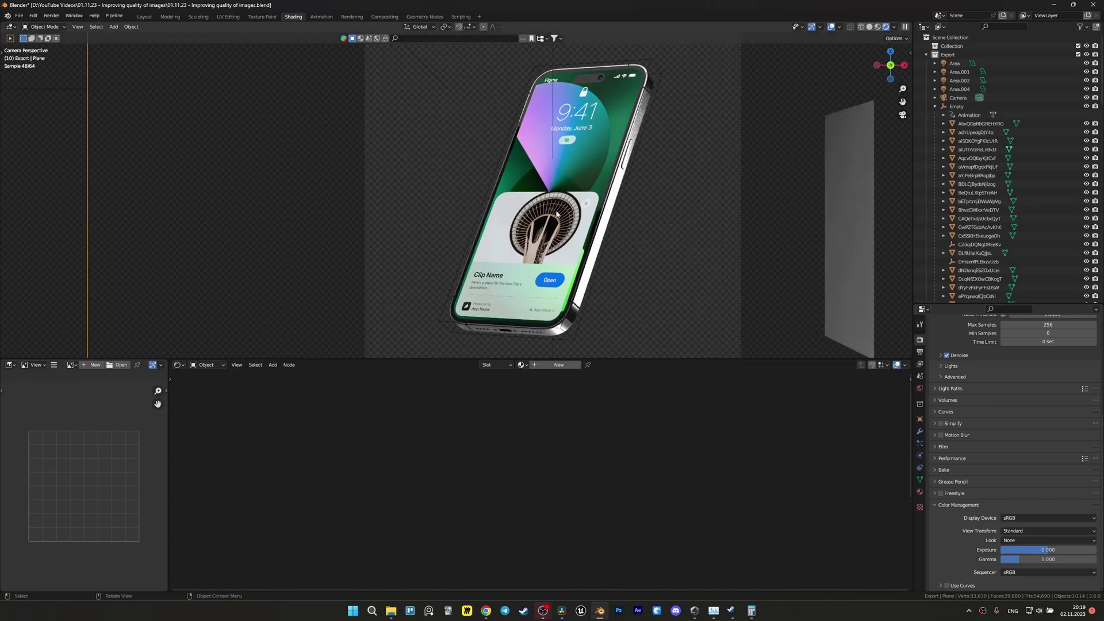
scroll(558, 257, up, 2)
shift+middle_drag(674, 124, 676, 44)
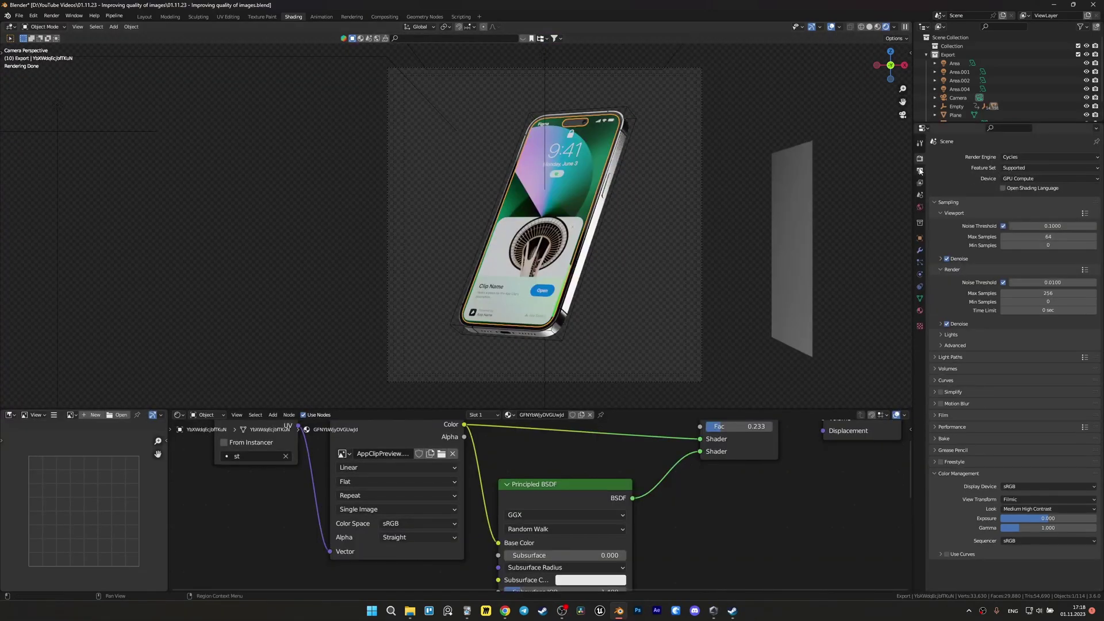
- Open the folder browser for the render's output path
click(920, 170)
click(1092, 330)
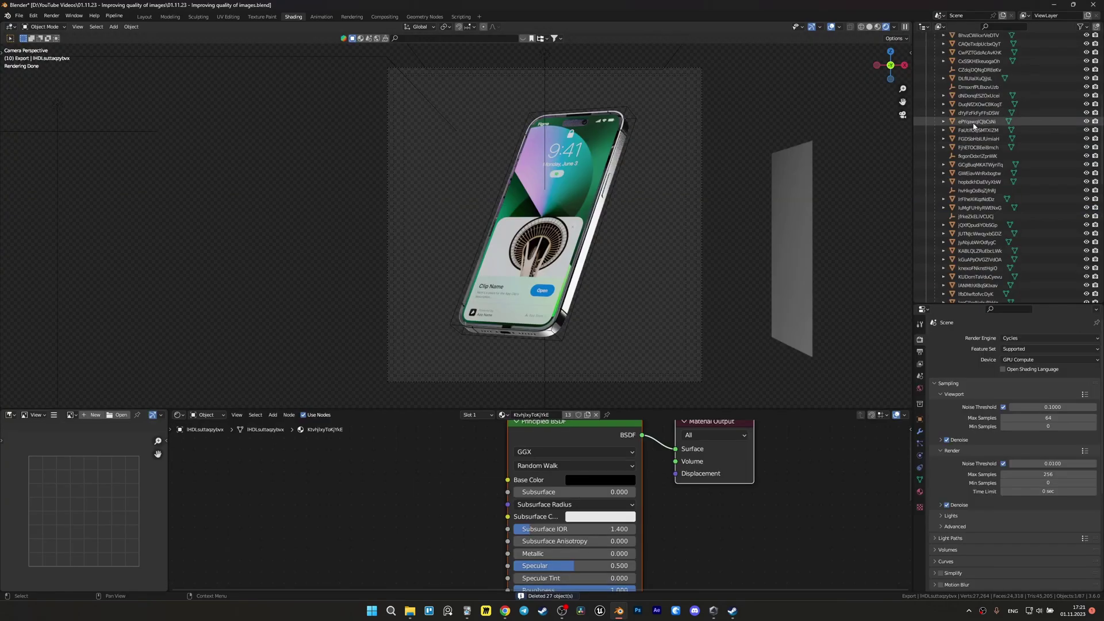
scroll(972, 260, down, 5)
scroll(971, 260, up, 5)
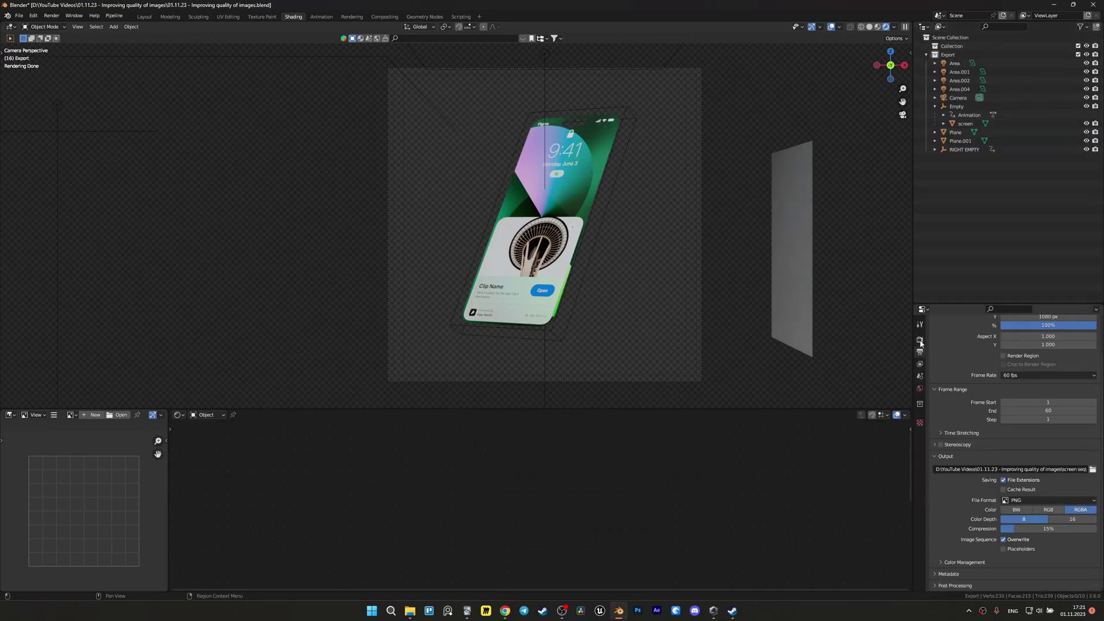
- For the scene with only the screen, set View Transform to Standard and Look to None, and preview the animation
click(919, 341)
click(1018, 531)
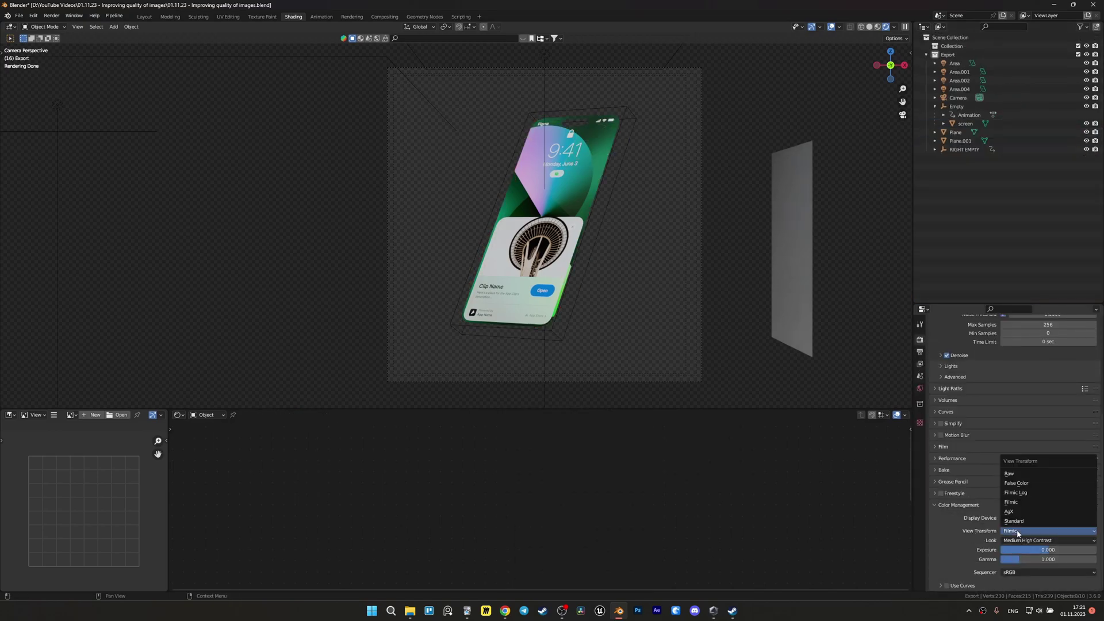
click(1017, 522)
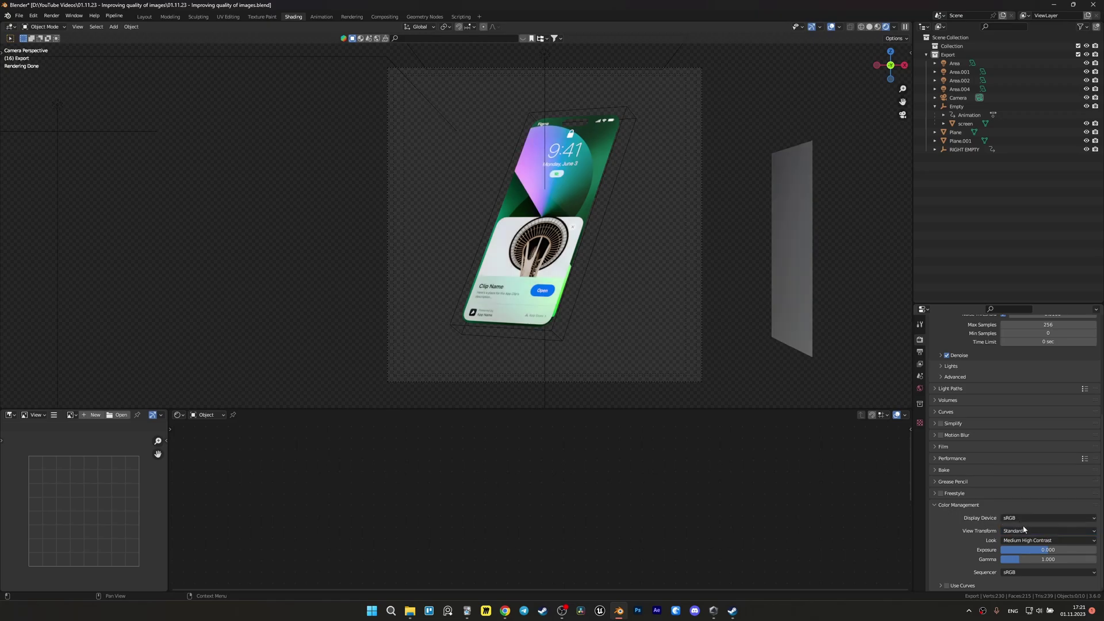
click(1028, 541)
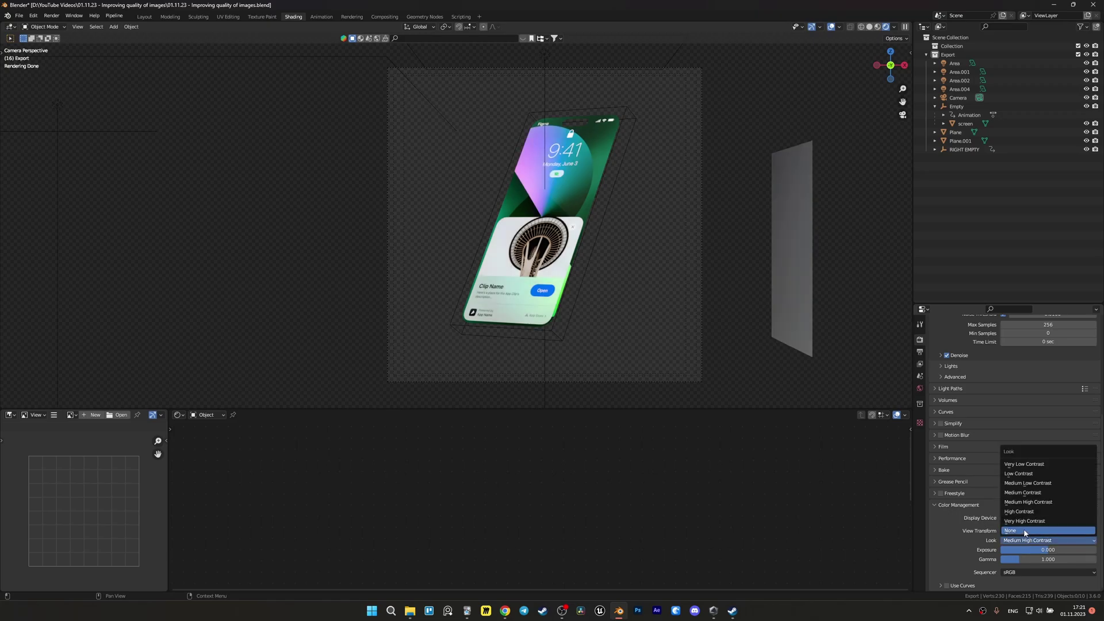
click(1024, 530)
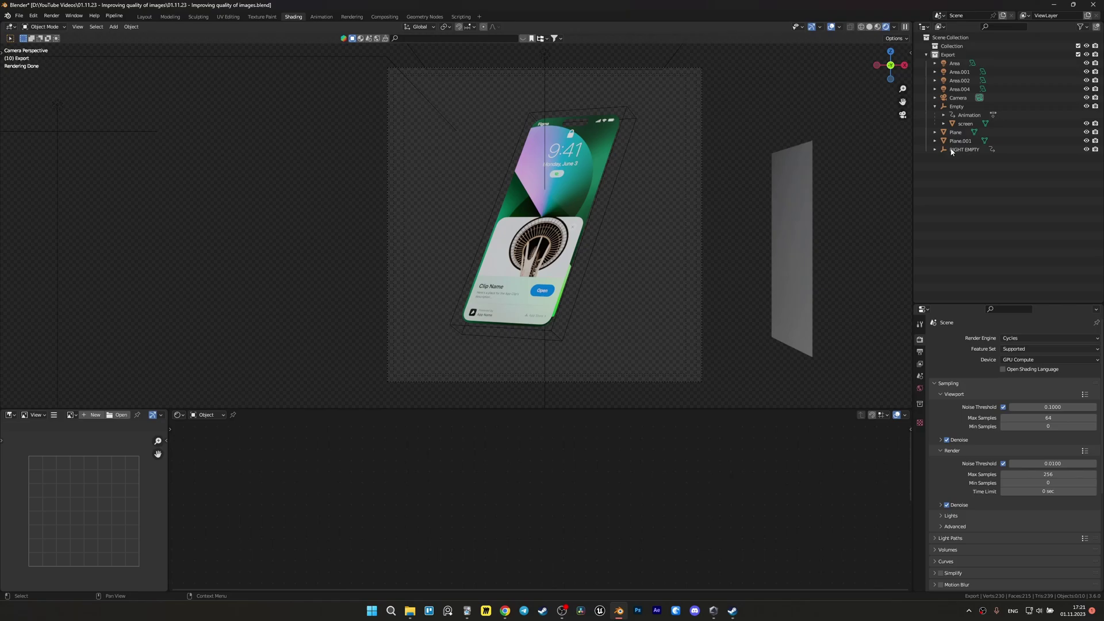
key(space)
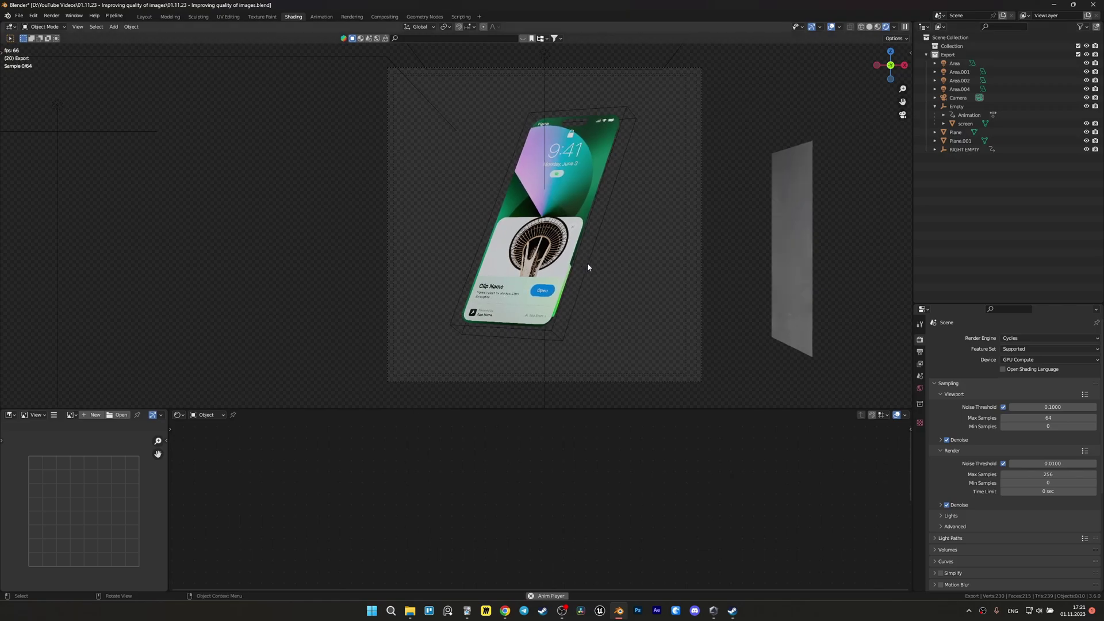
key(space)
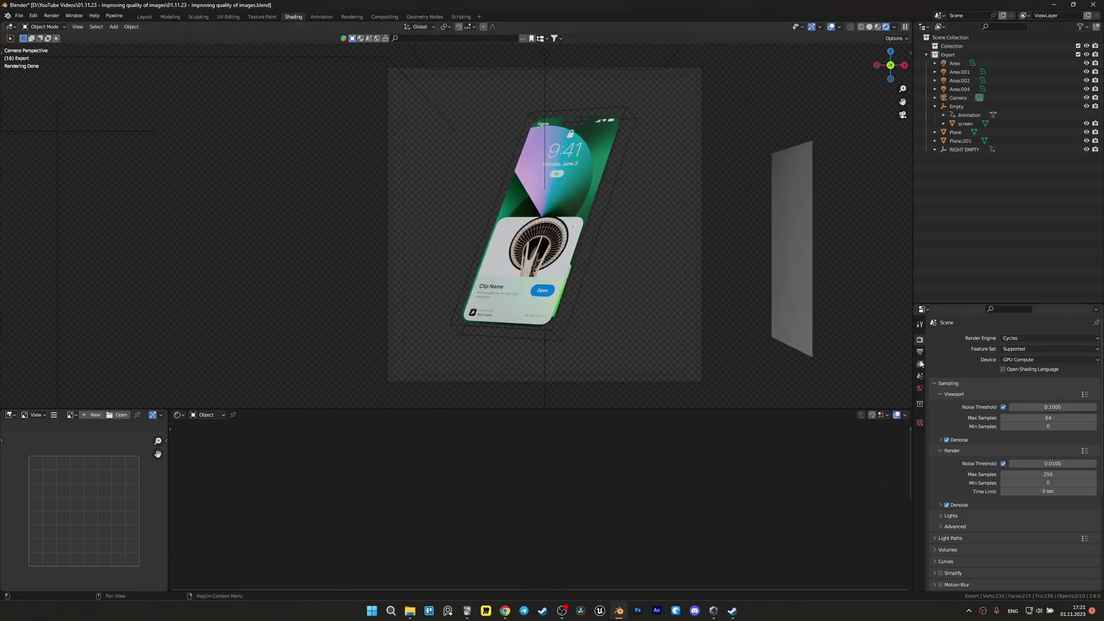
- Set the render output path to the "screen seq" folder in the "01.11.23 - Improving quality of images" directory
click(920, 351)
scroll(1073, 490, down, 3)
click(1092, 470)
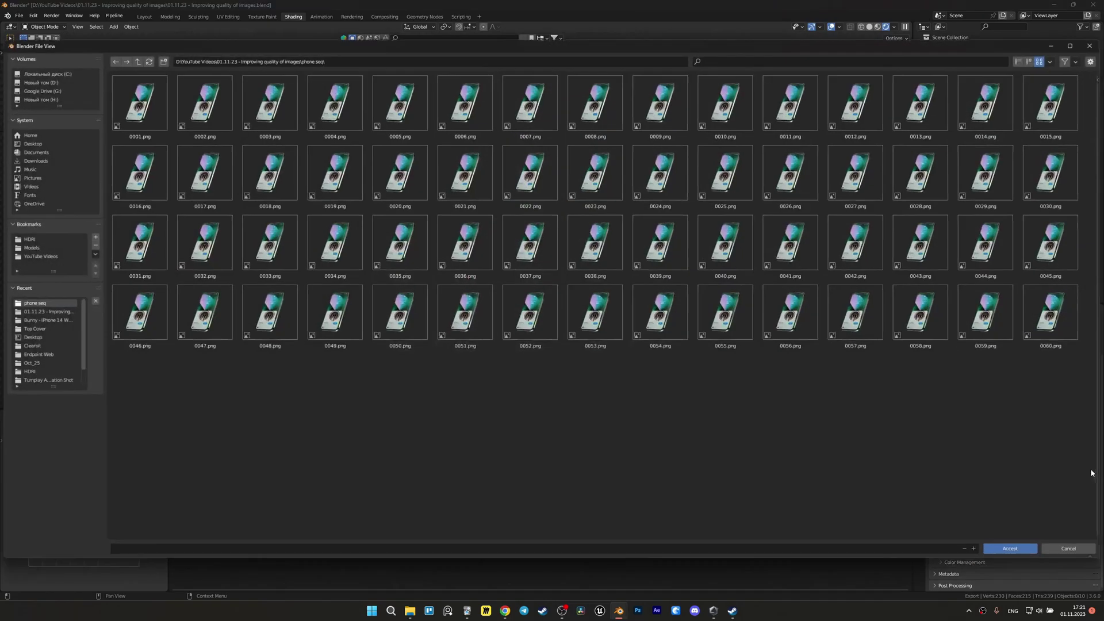
click(135, 61)
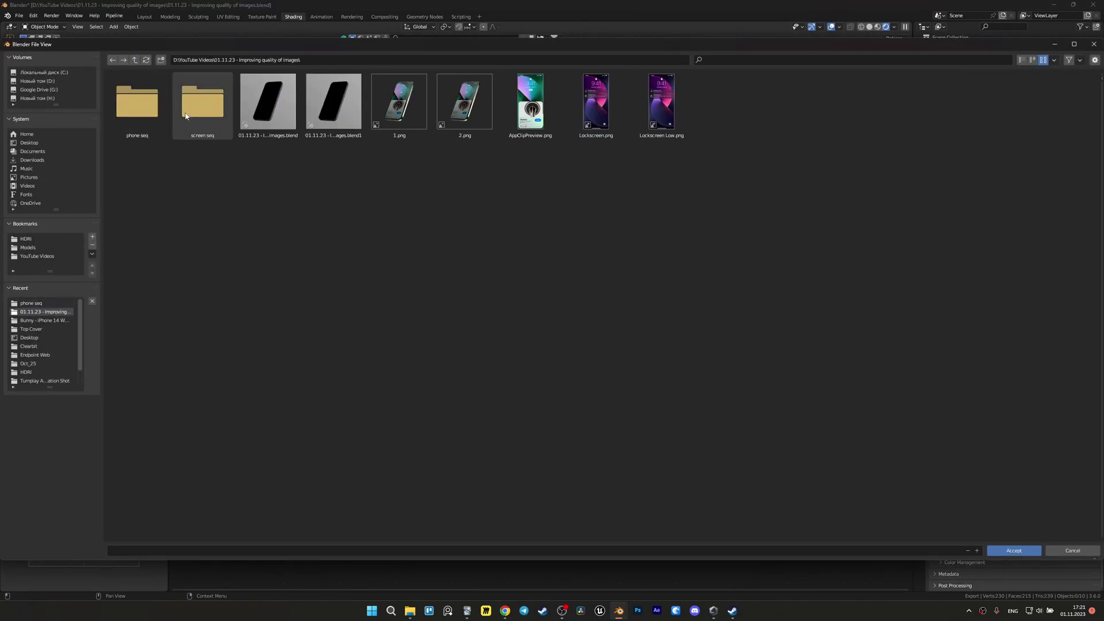
double_click(198, 130)
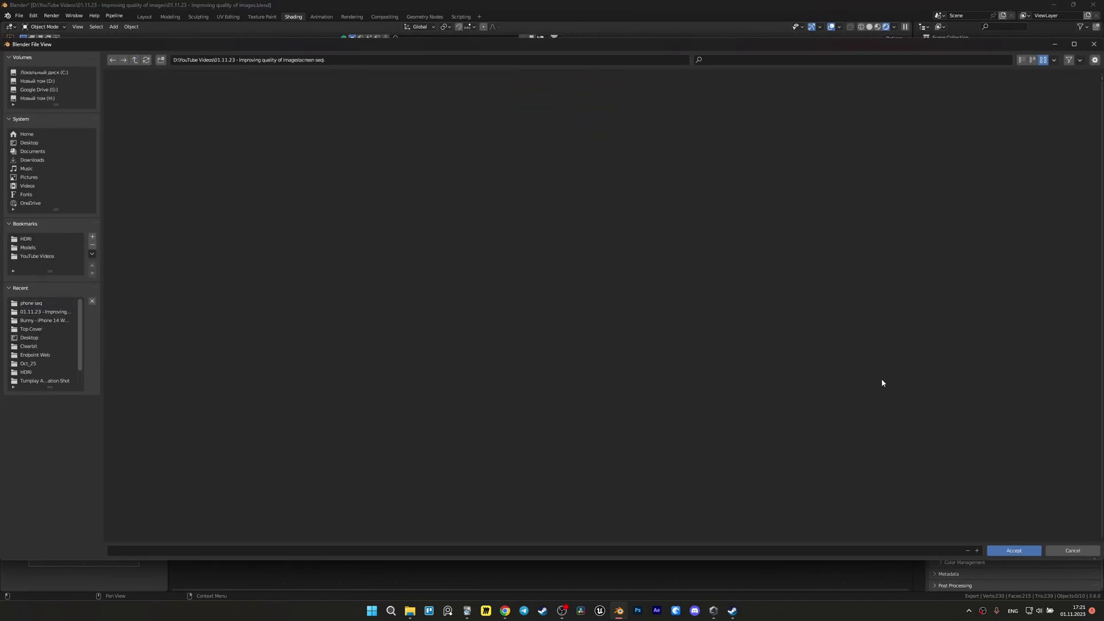
click(1013, 551)
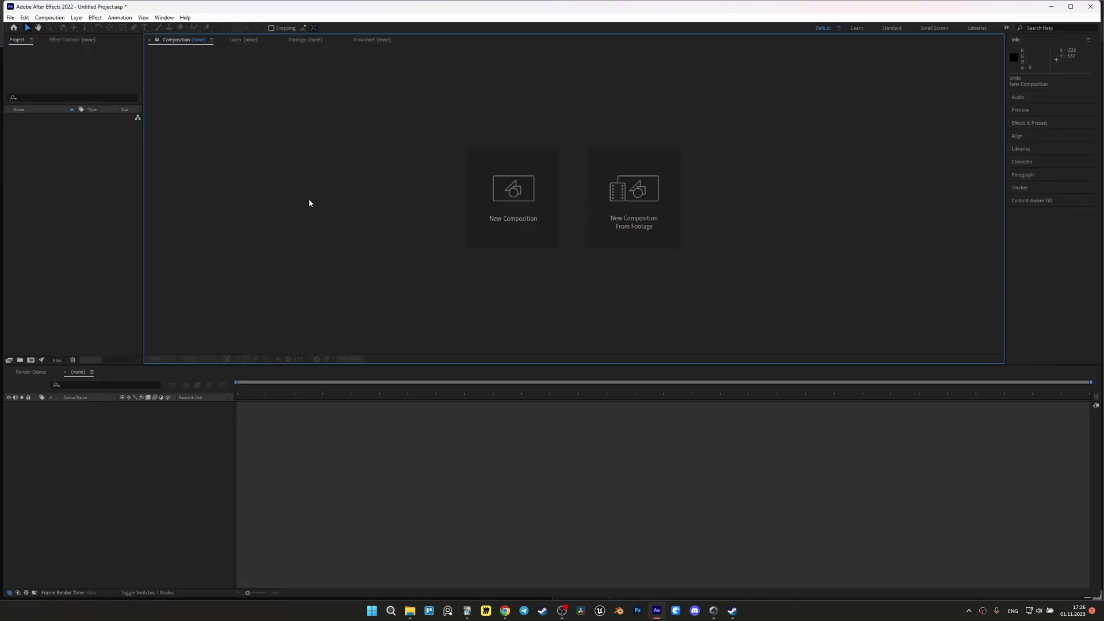
- In After Effects, create a new 1080 x 1080 px composition at 60 fps with a duration of 8 seconds
click(483, 178)
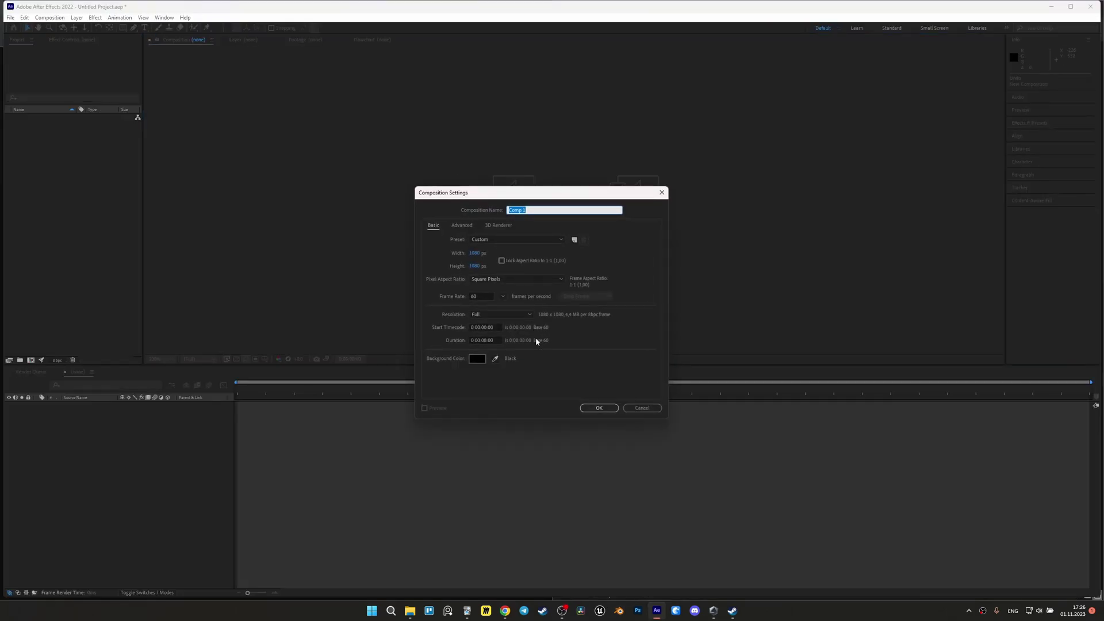
click(597, 407)
- Import all frames from the "phone seq" folder as a PNG sequence and add it to Comp 1's timeline
right_click(114, 191)
mouse_move(190, 231)
click(242, 233)
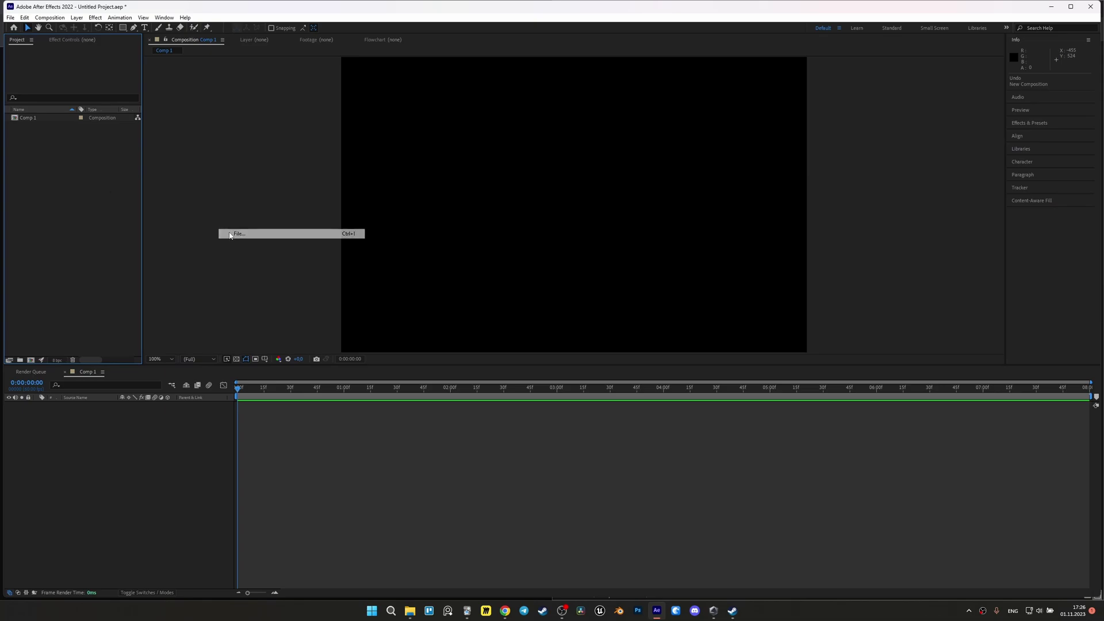
double_click(61, 98)
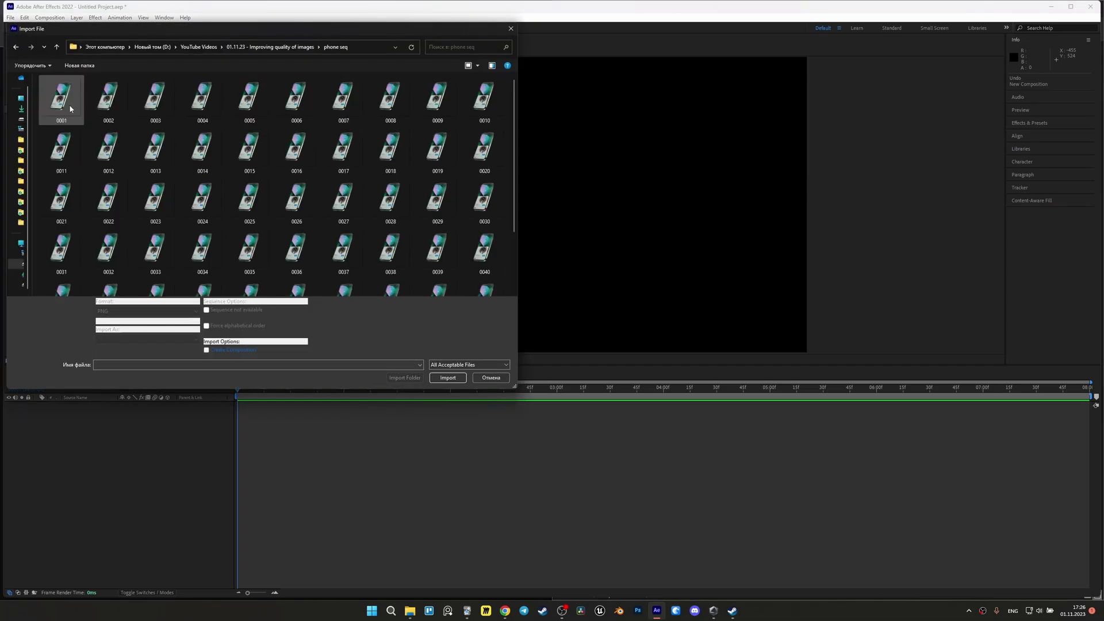
key(ctrl+a)
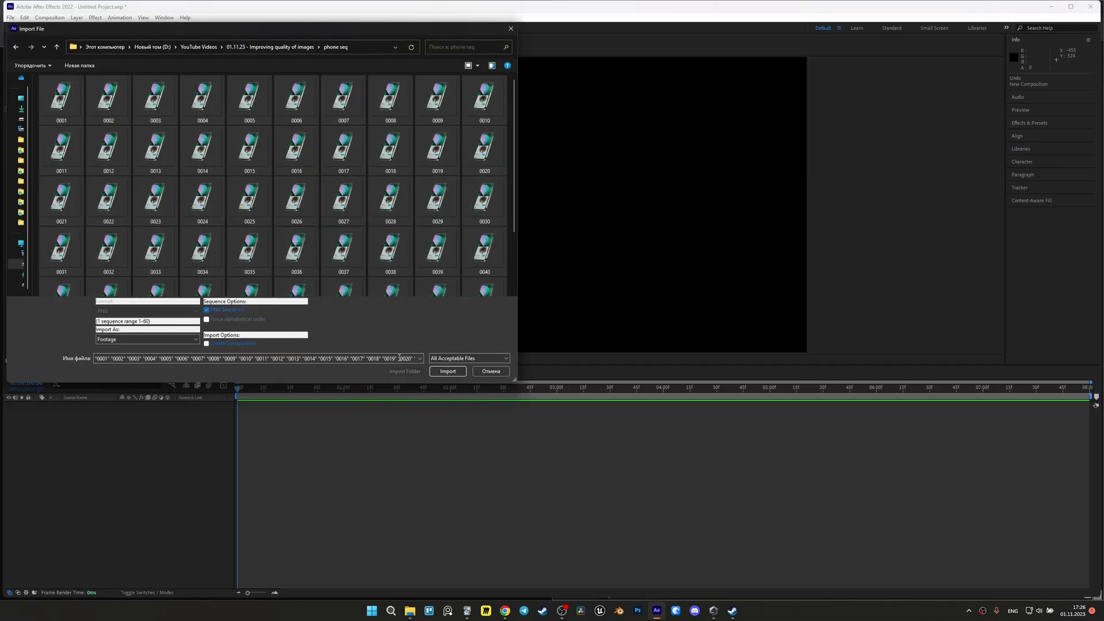
click(447, 371)
drag(40, 117, 144, 429)
- Import all frames from the "screen seq" folder as a PNG sequence and place it above the phone sequence in Comp 1
click(69, 183)
right_click(69, 182)
mouse_move(115, 224)
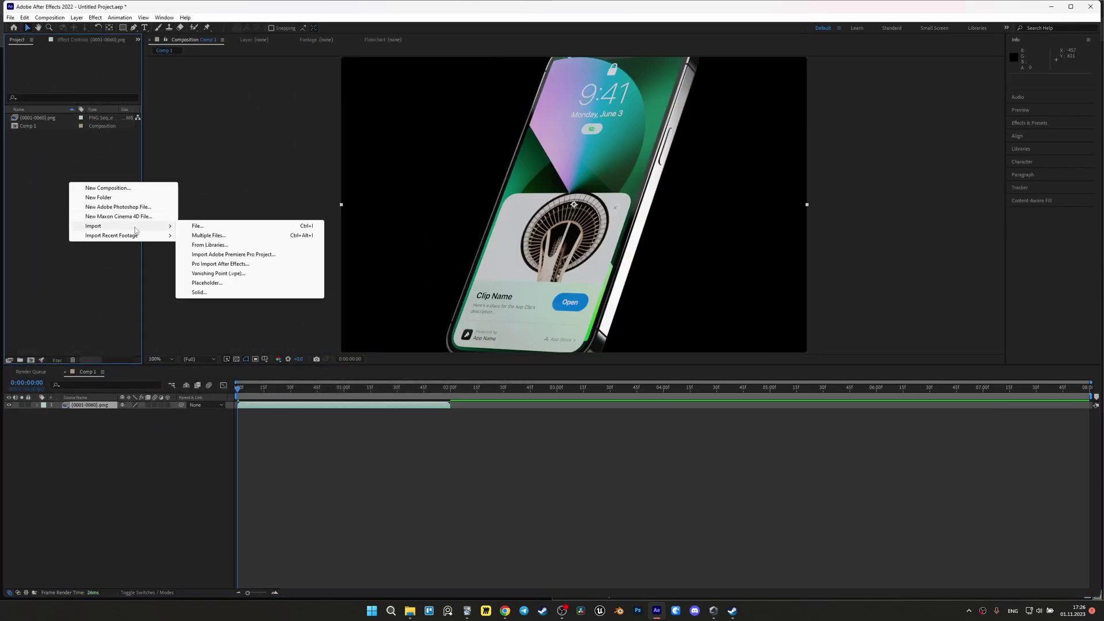
click(193, 225)
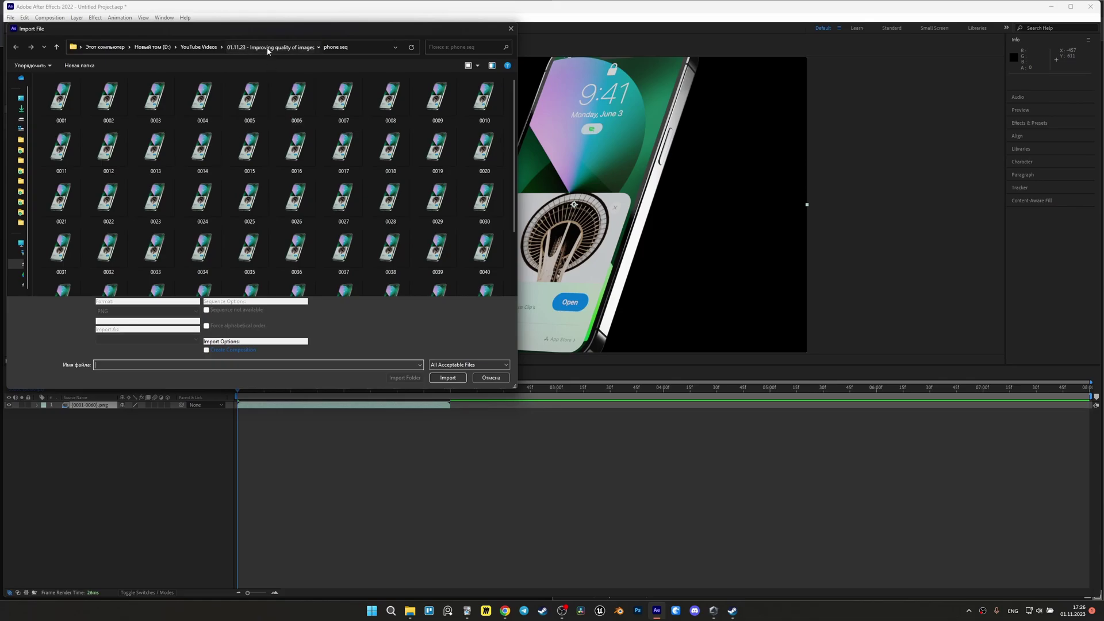
click(273, 46)
double_click(118, 115)
click(115, 131)
key(ctrl+a)
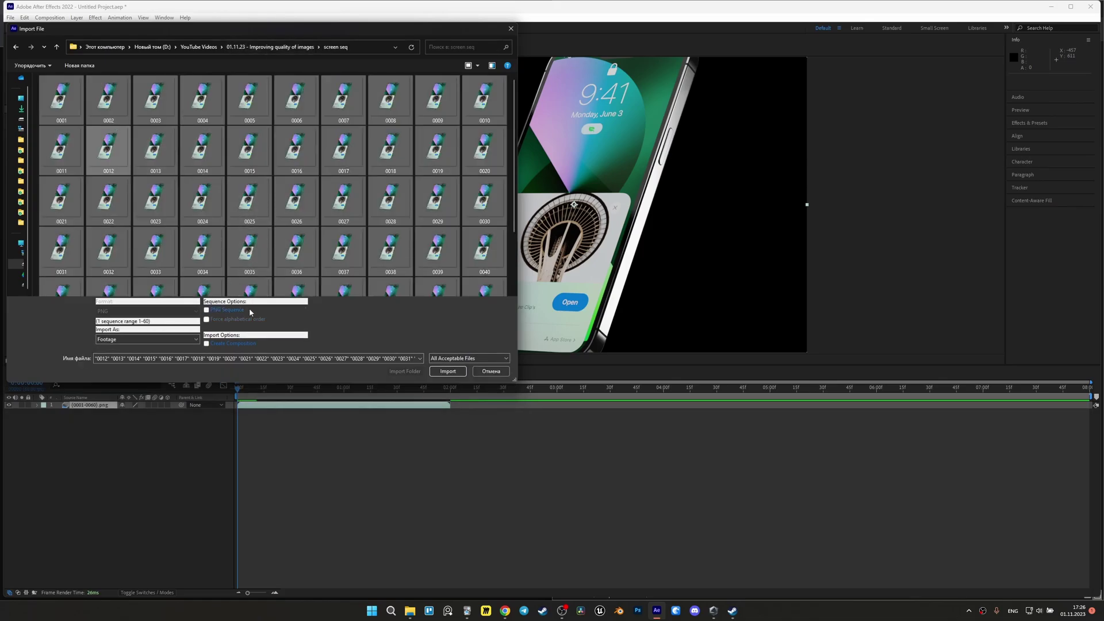
click(234, 313)
click(448, 371)
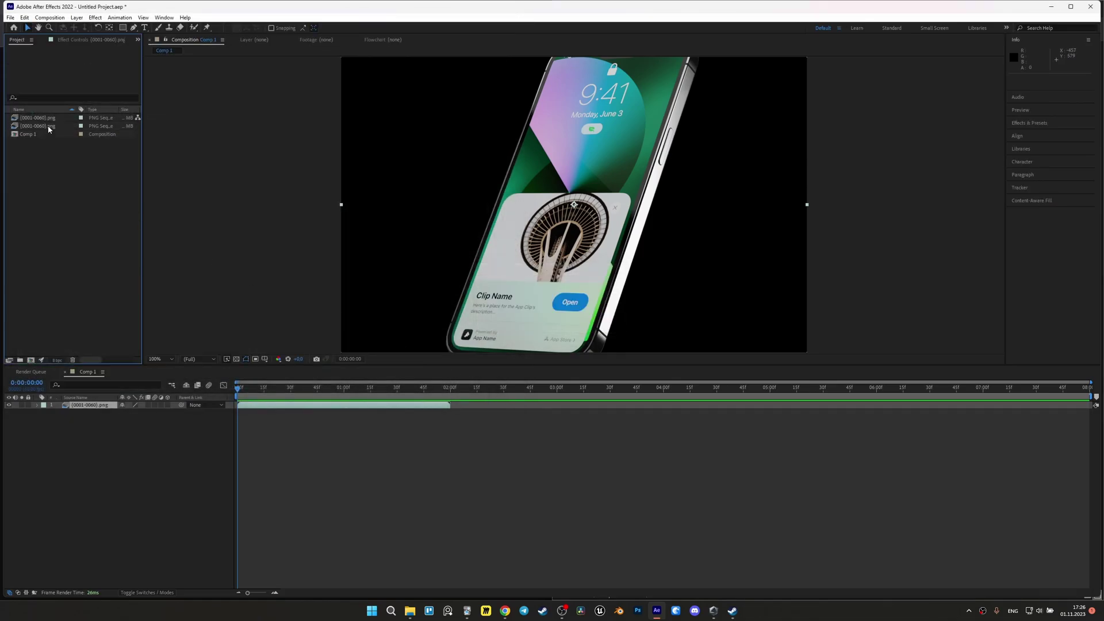
drag(49, 127, 103, 406)
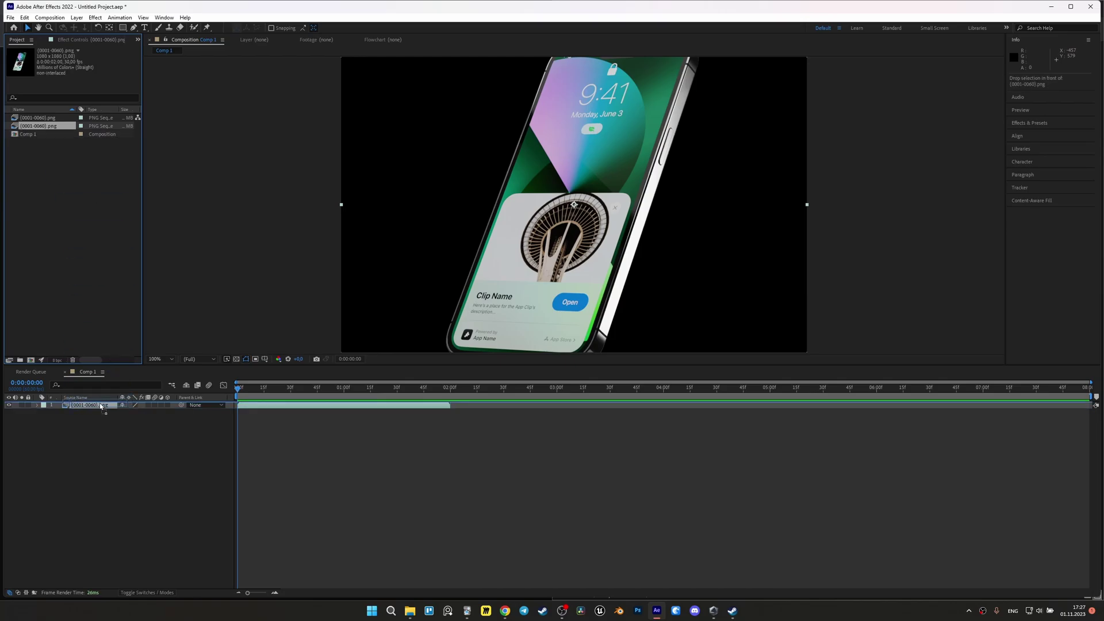
- Compare the phone's screen colors with and without the screen sequence by switching the top layer's visibility off and on
key(comma)
key(period)
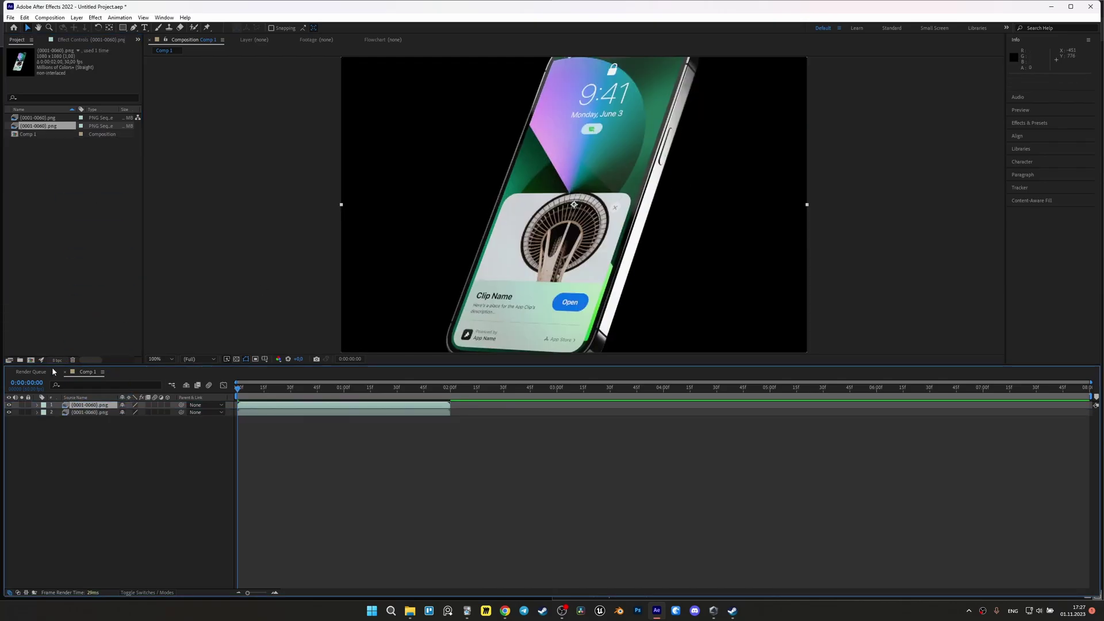
click(9, 404)
click(9, 405)
click(9, 405)
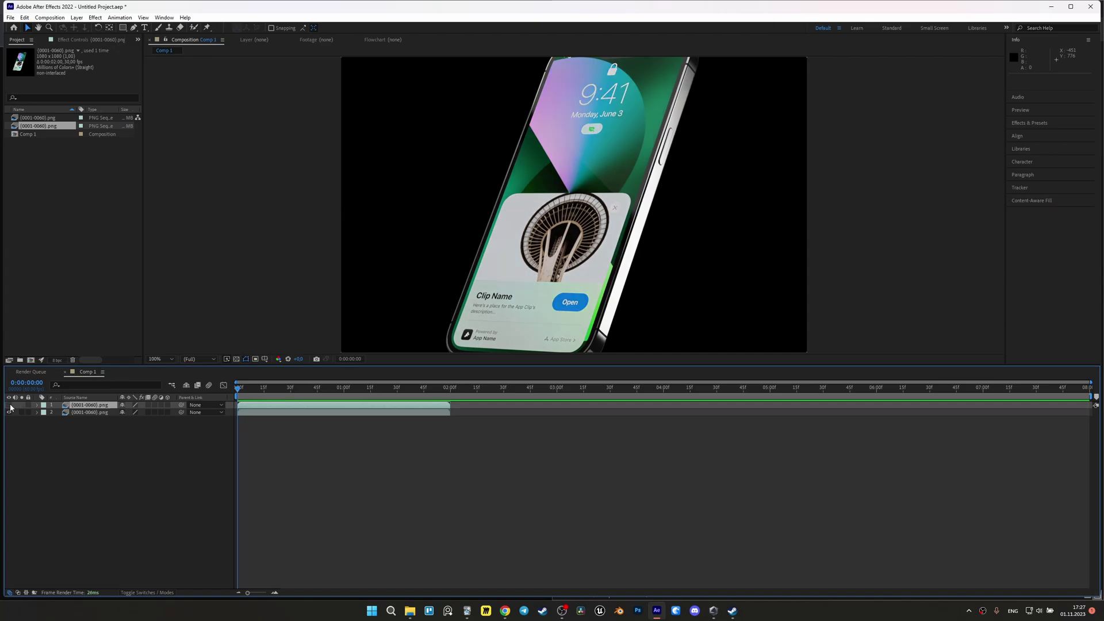
click(9, 405)
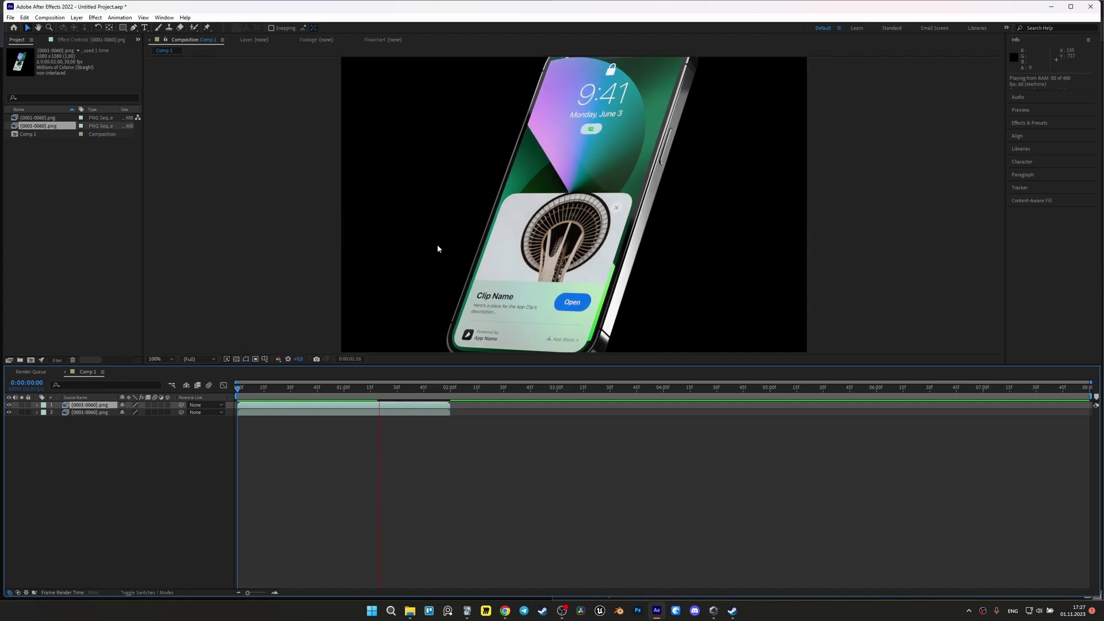